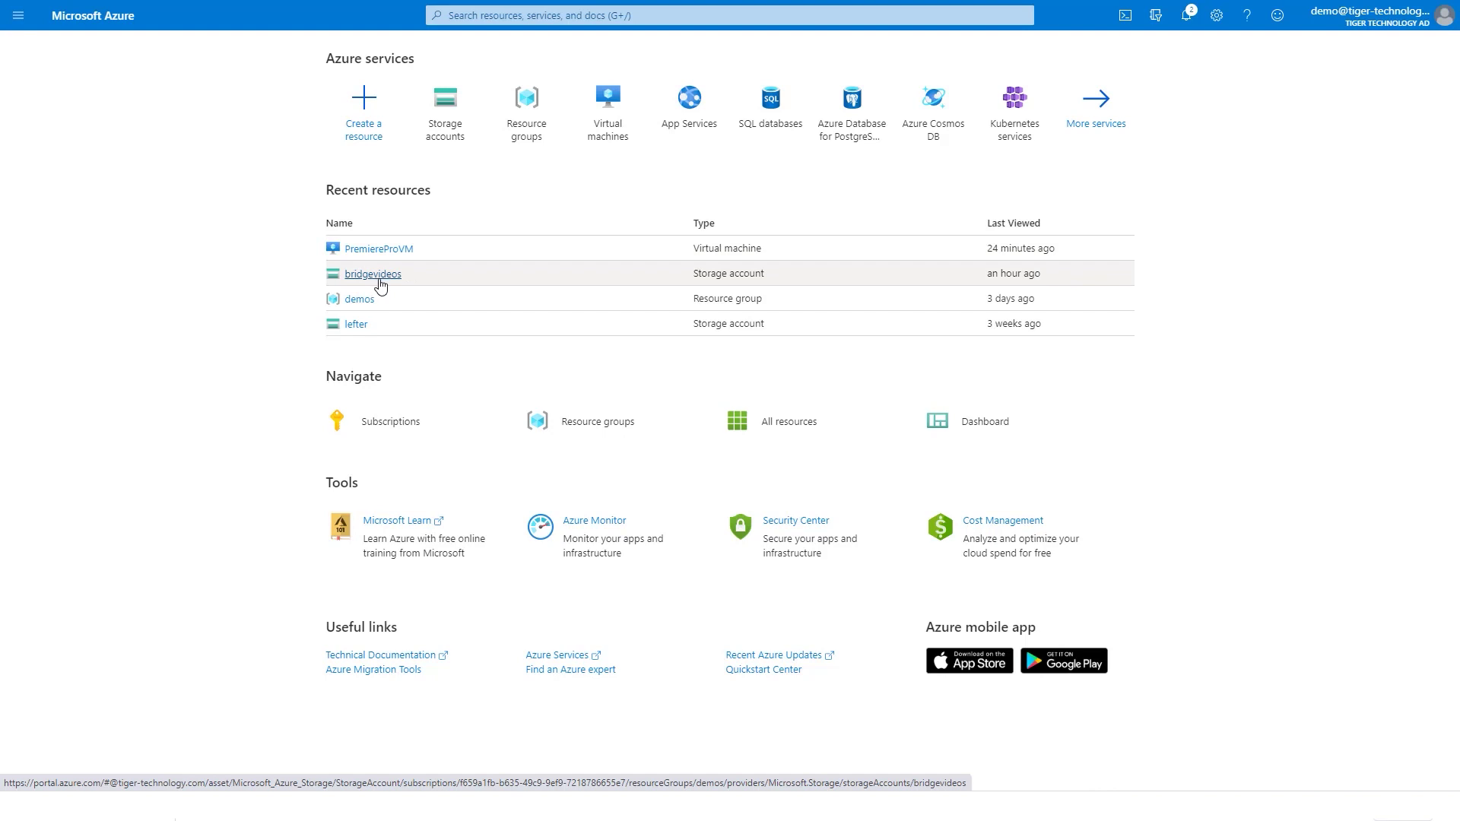
Open the bridgevideos storage account and browse its media container into the 2016 videos folder
{"action": "left_click", "coordinate": [380, 284]}
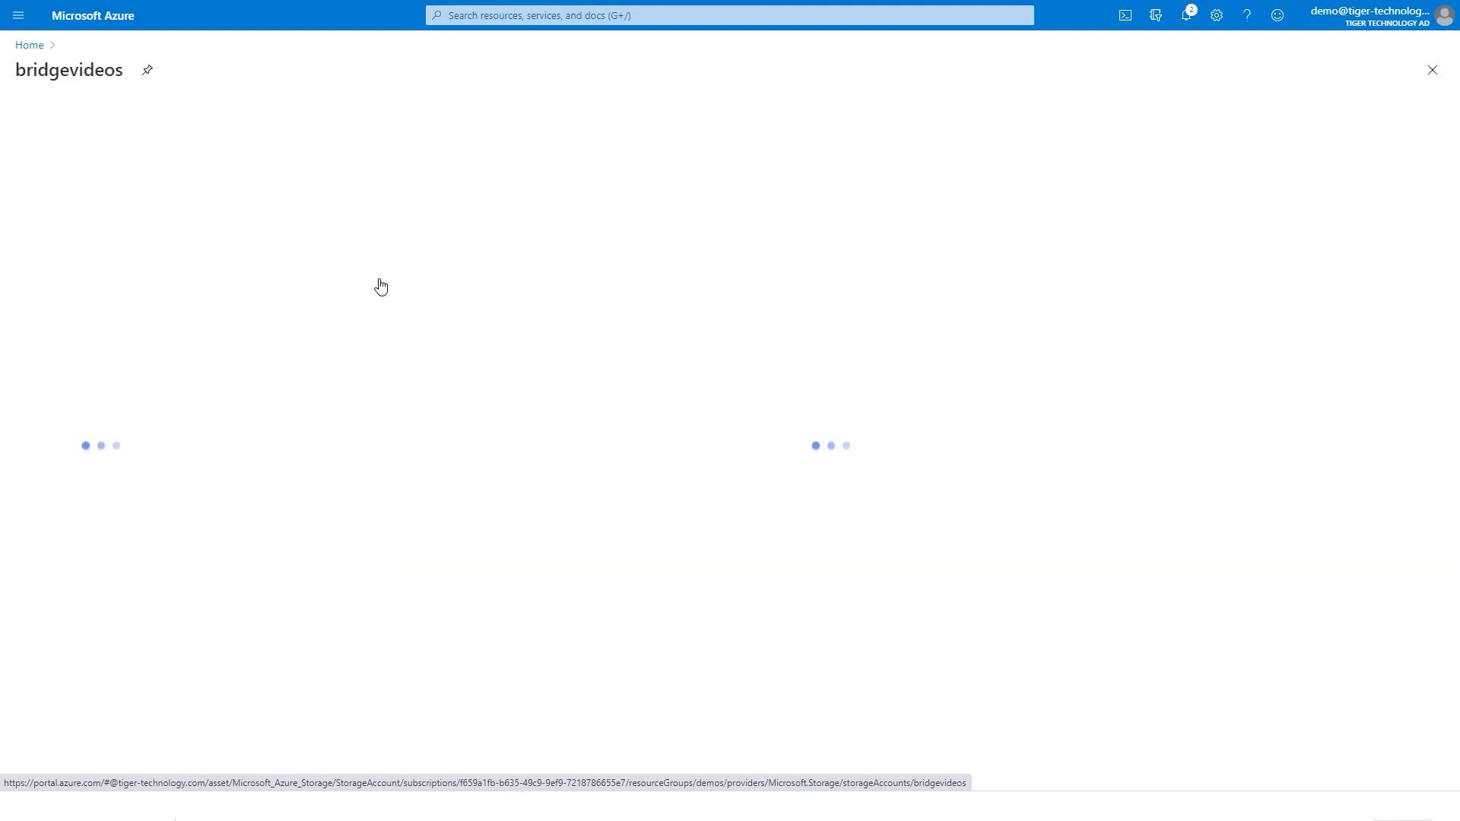
{"action": "left_click", "coordinate": [308, 371]}
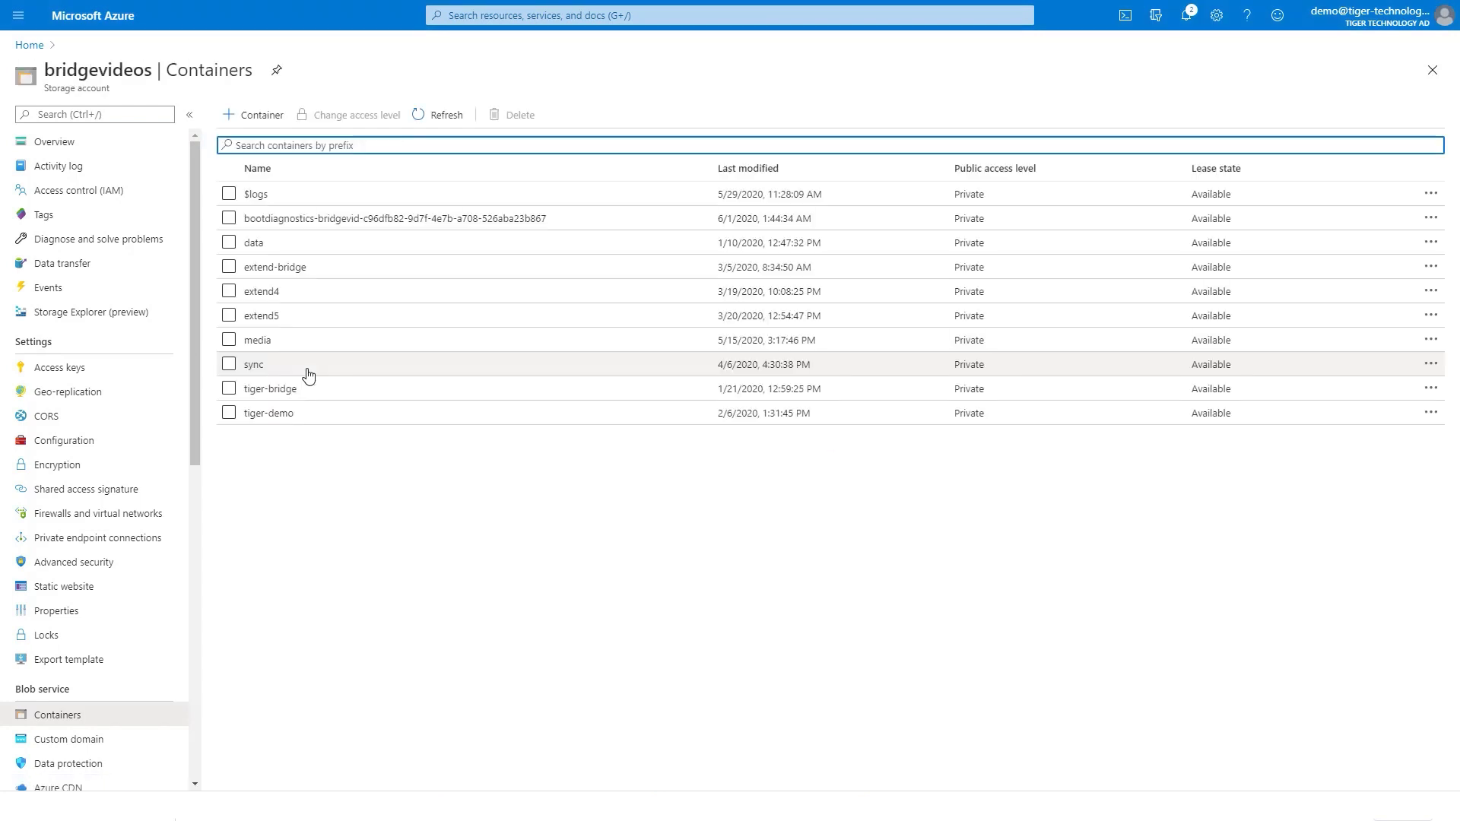
{"action": "left_click", "coordinate": [258, 341]}
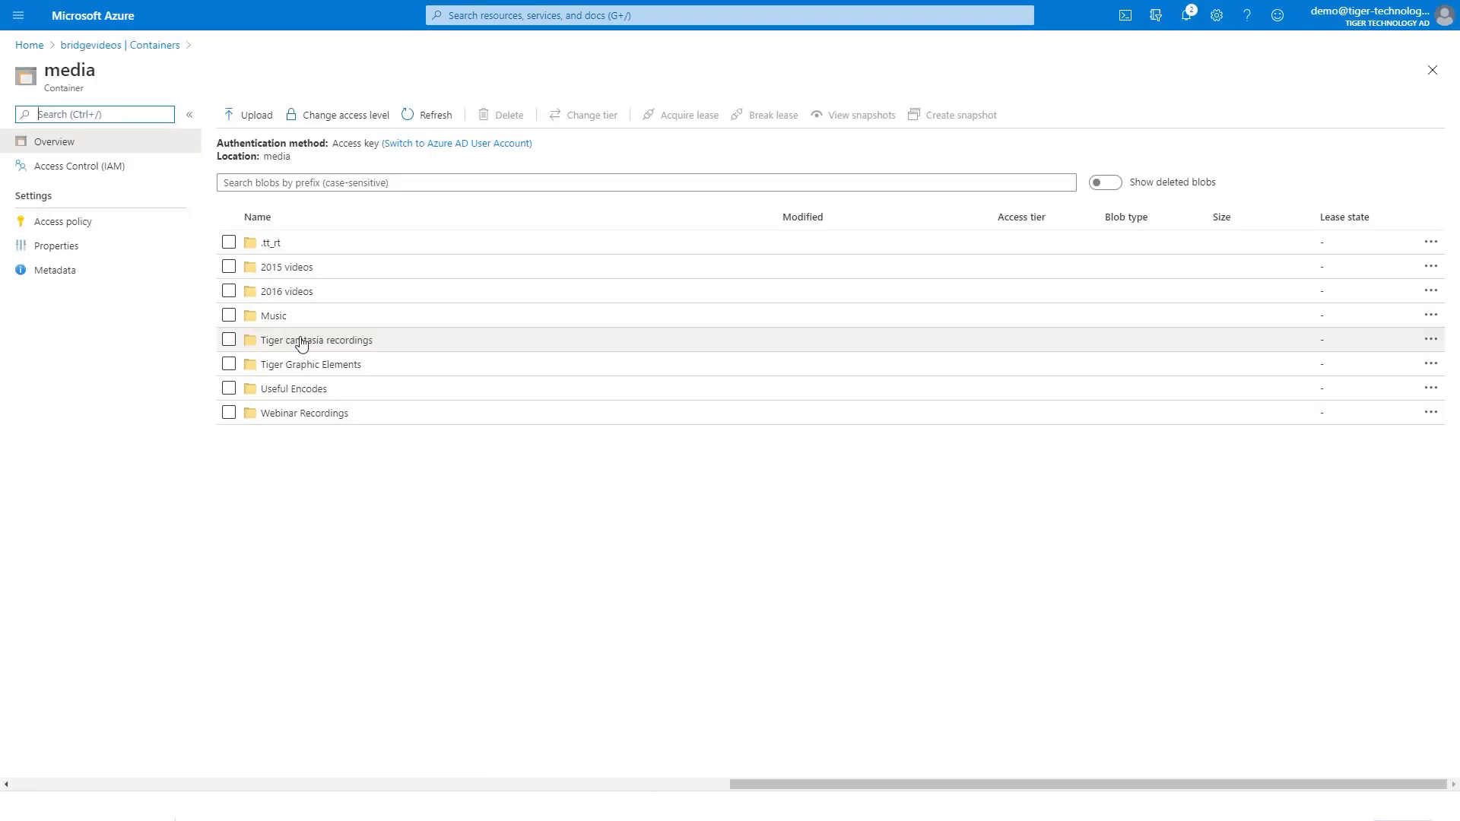
{"action": "left_click", "coordinate": [304, 297]}
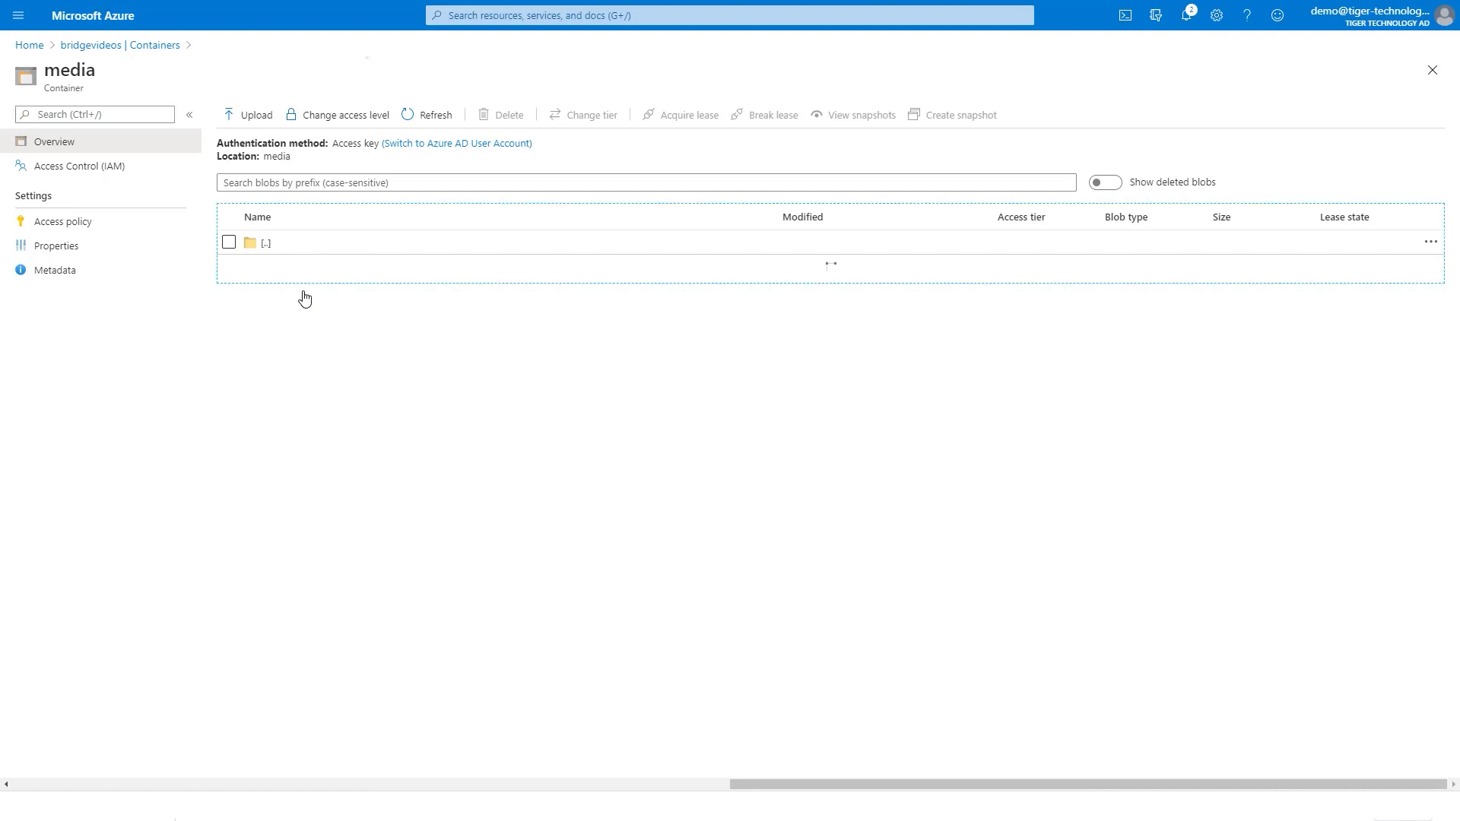
{"action": "left_click", "coordinate": [305, 295]}
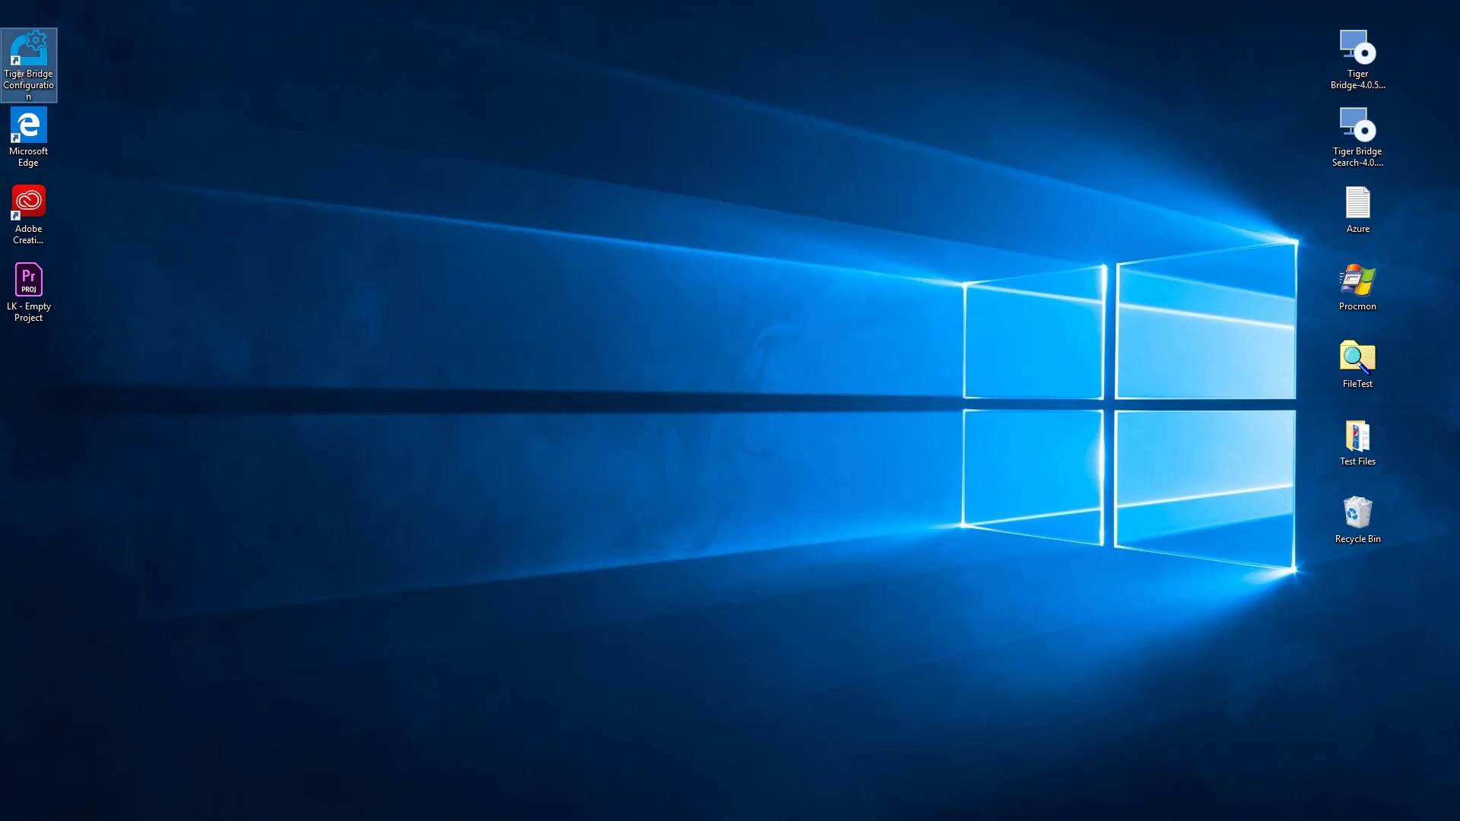
Open This PC in File Explorer and enter the Temporary Storage (D:) drive
{"action": "key", "text": "super+e"}
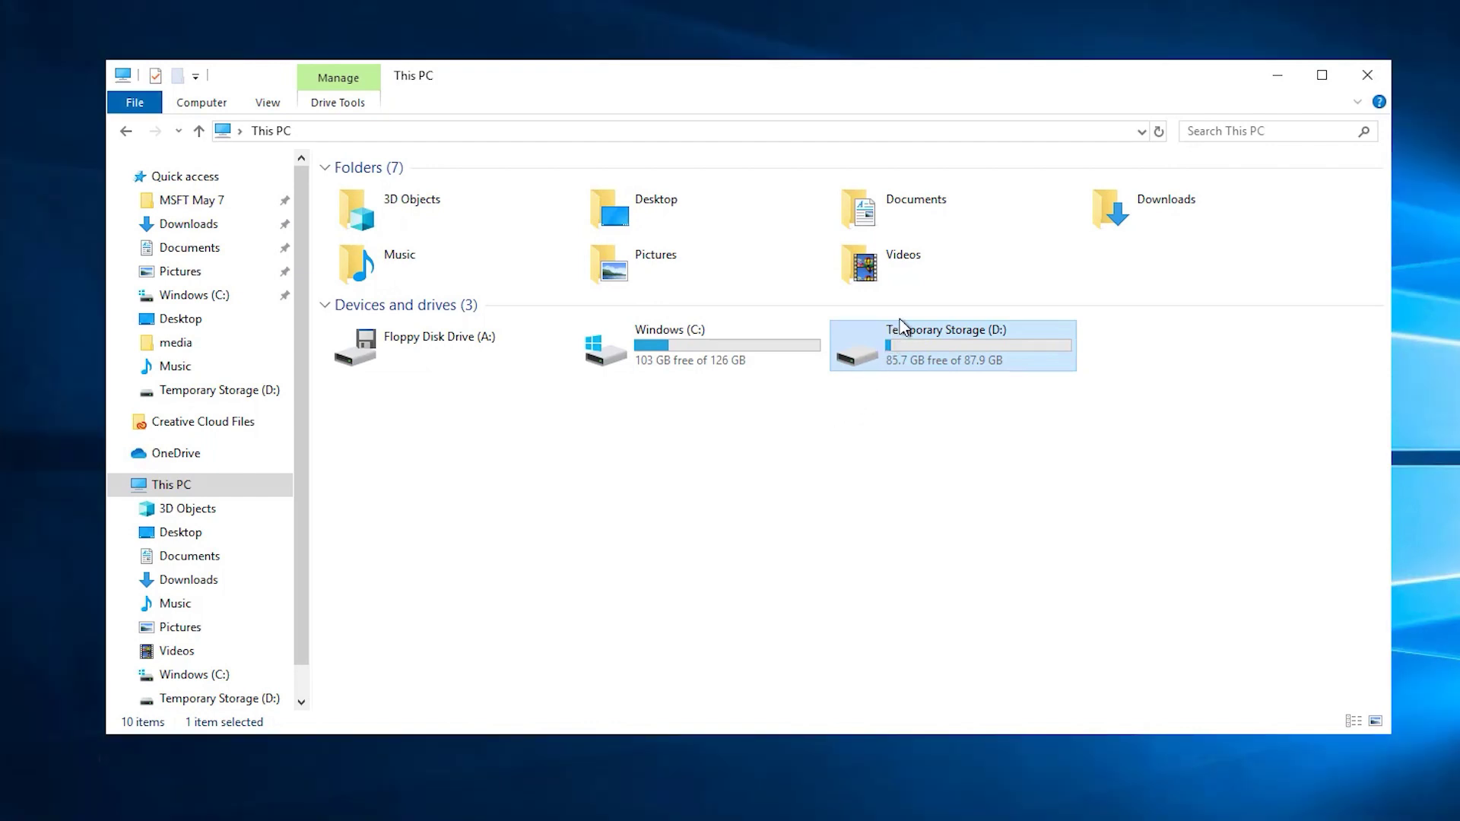
{"action": "double_click", "coordinate": [885, 348]}
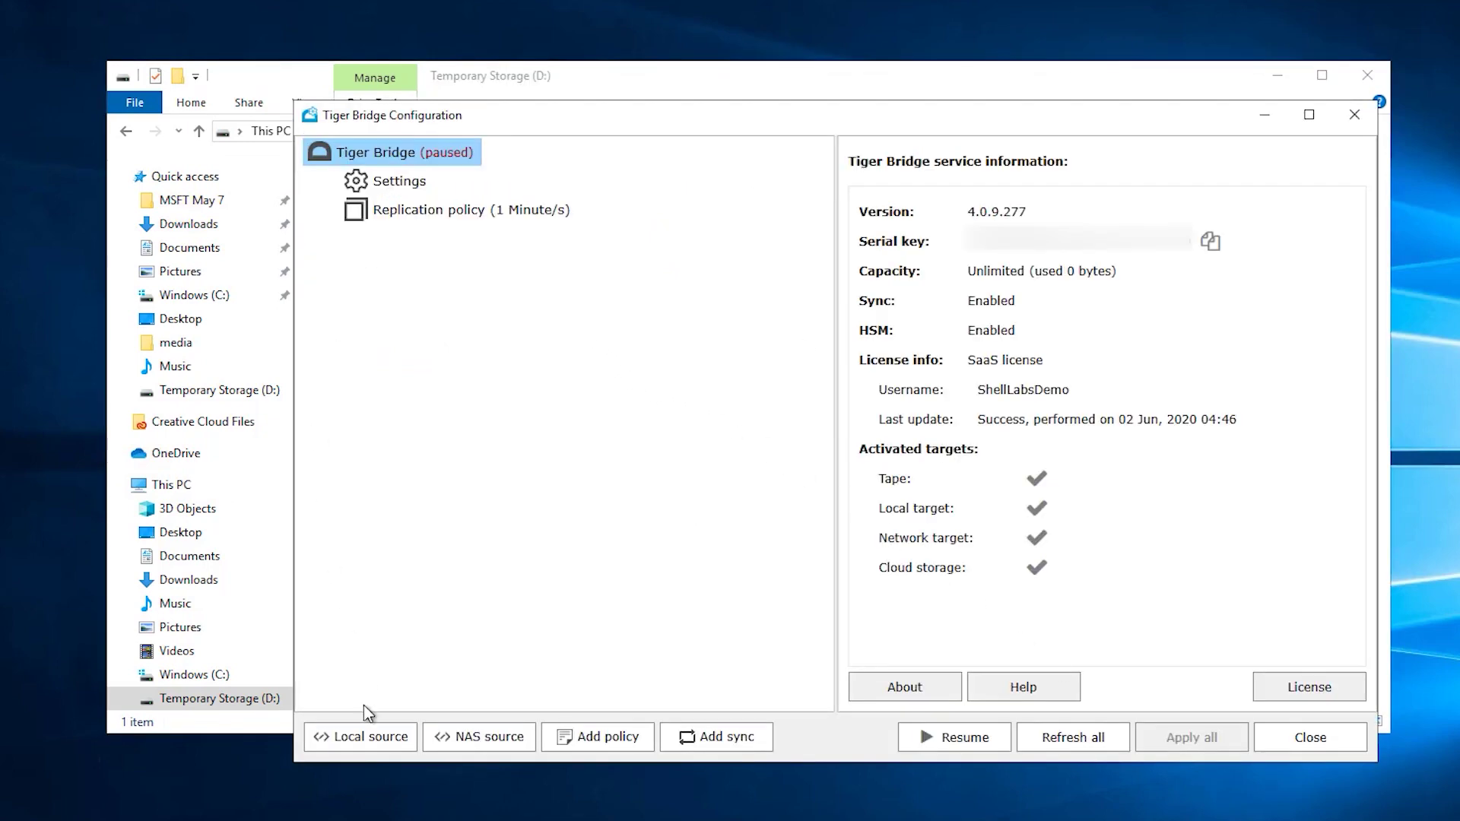
Add the D: drive as the replicated local source in Tiger Bridge
{"action": "left_click", "coordinate": [374, 739]}
{"action": "left_click", "coordinate": [989, 266]}
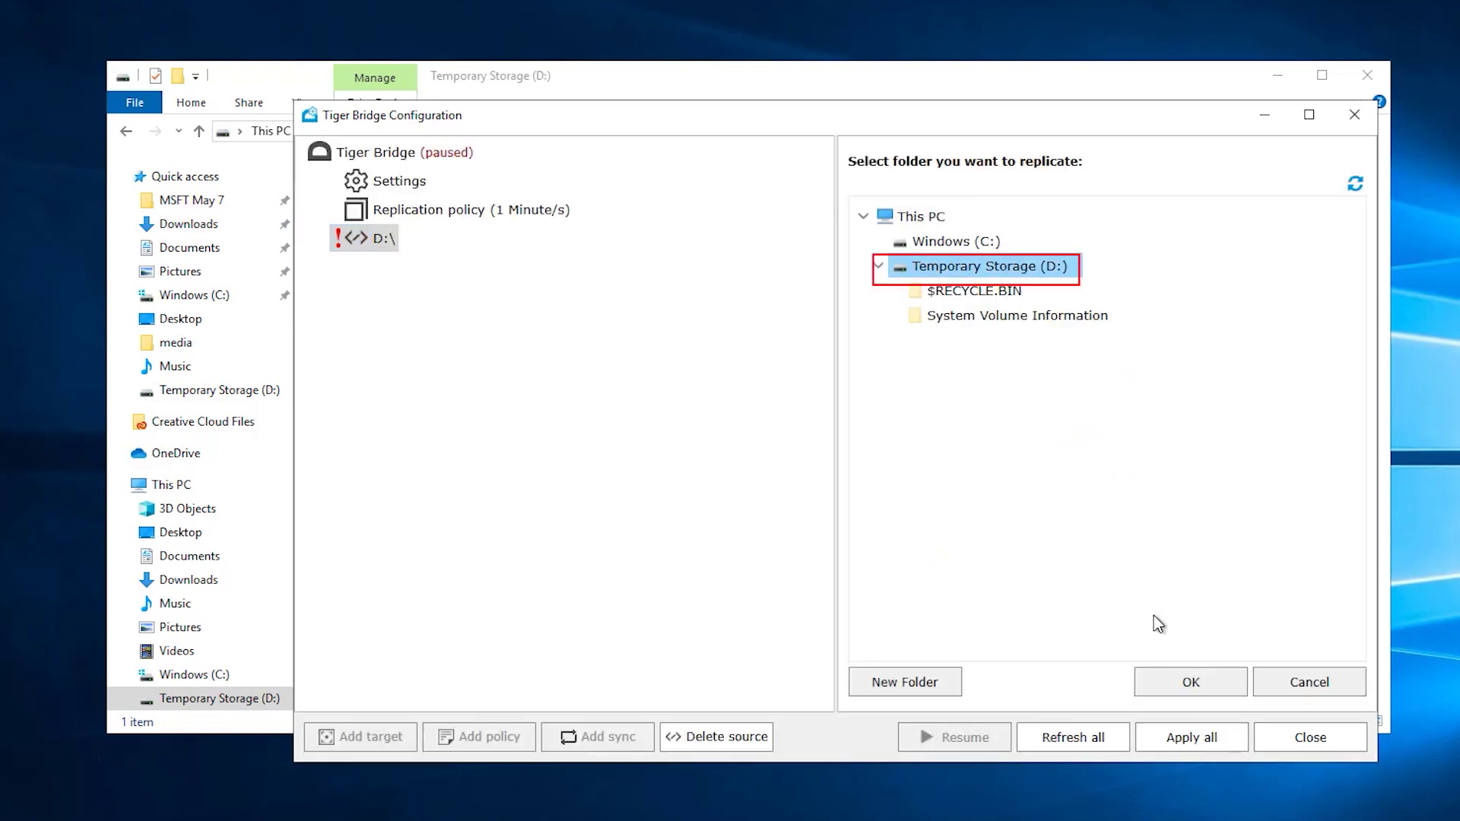
{"action": "left_click", "coordinate": [1191, 681]}
{"action": "left_click", "coordinate": [984, 489]}
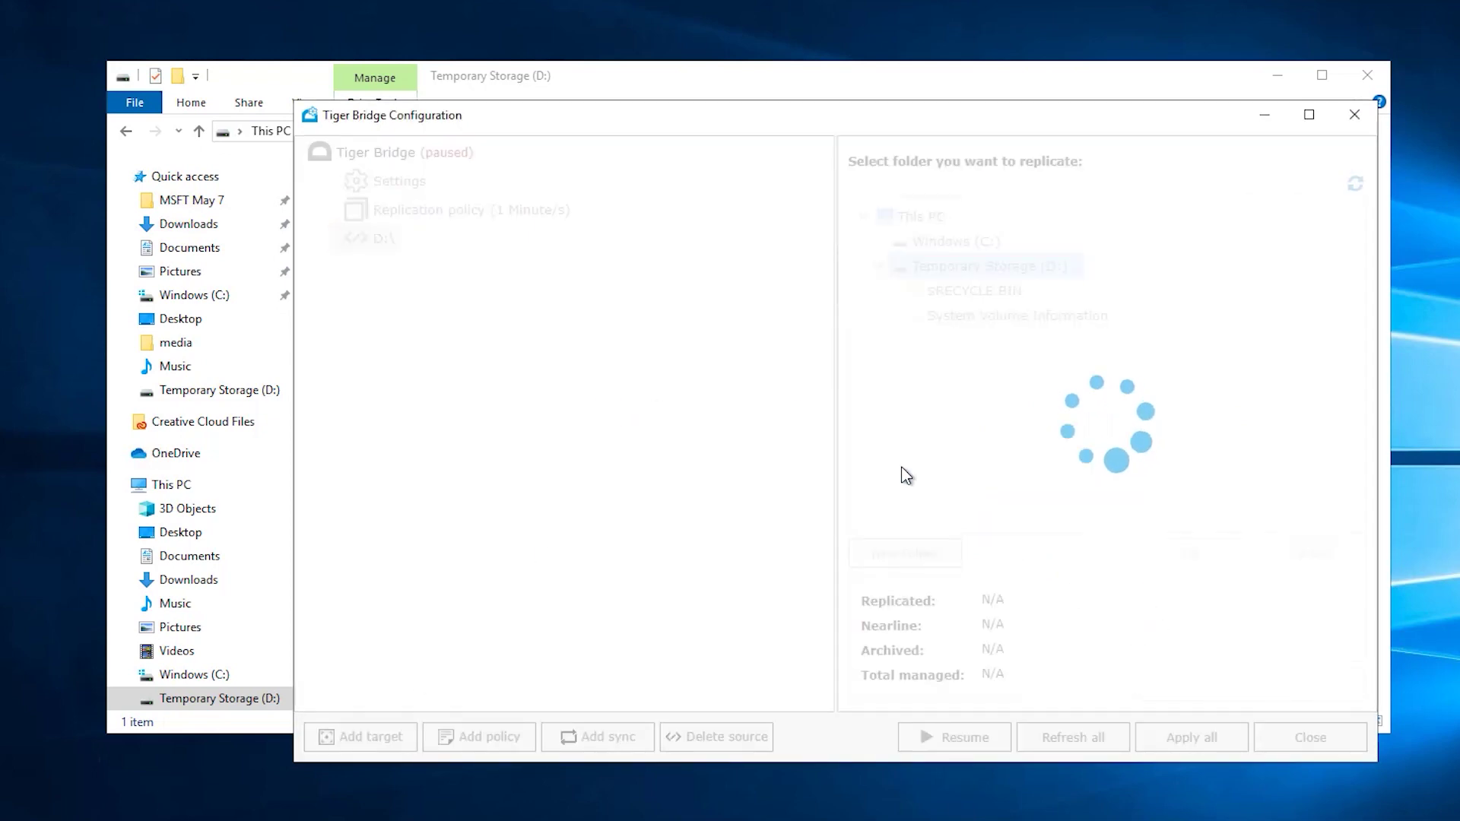
Add an Azure target for D: using the bridgevideos account's media container
{"action": "left_click", "coordinate": [337, 737]}
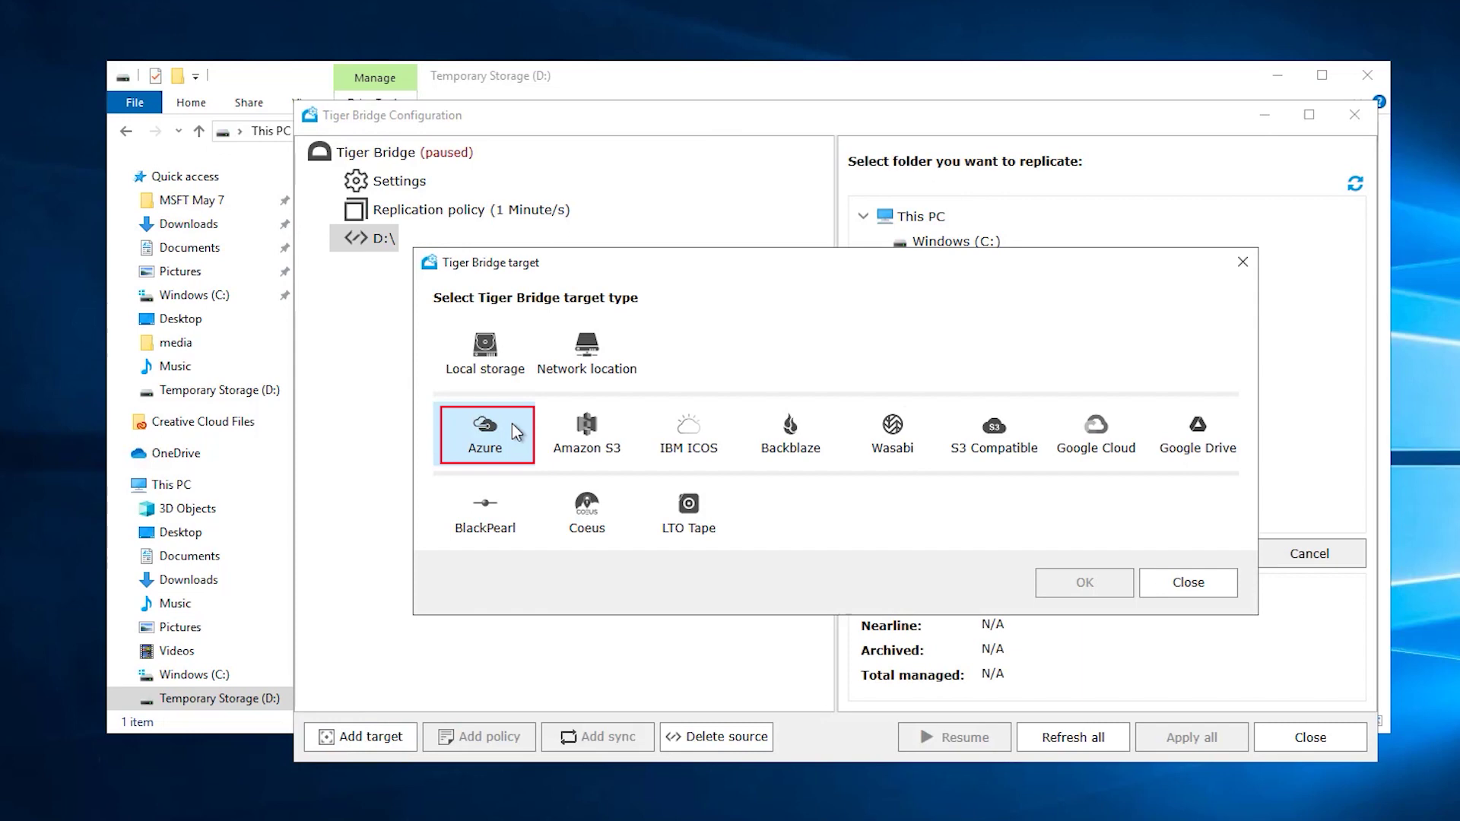
{"action": "left_click", "coordinate": [490, 425]}
{"action": "left_click", "coordinate": [1084, 582]}
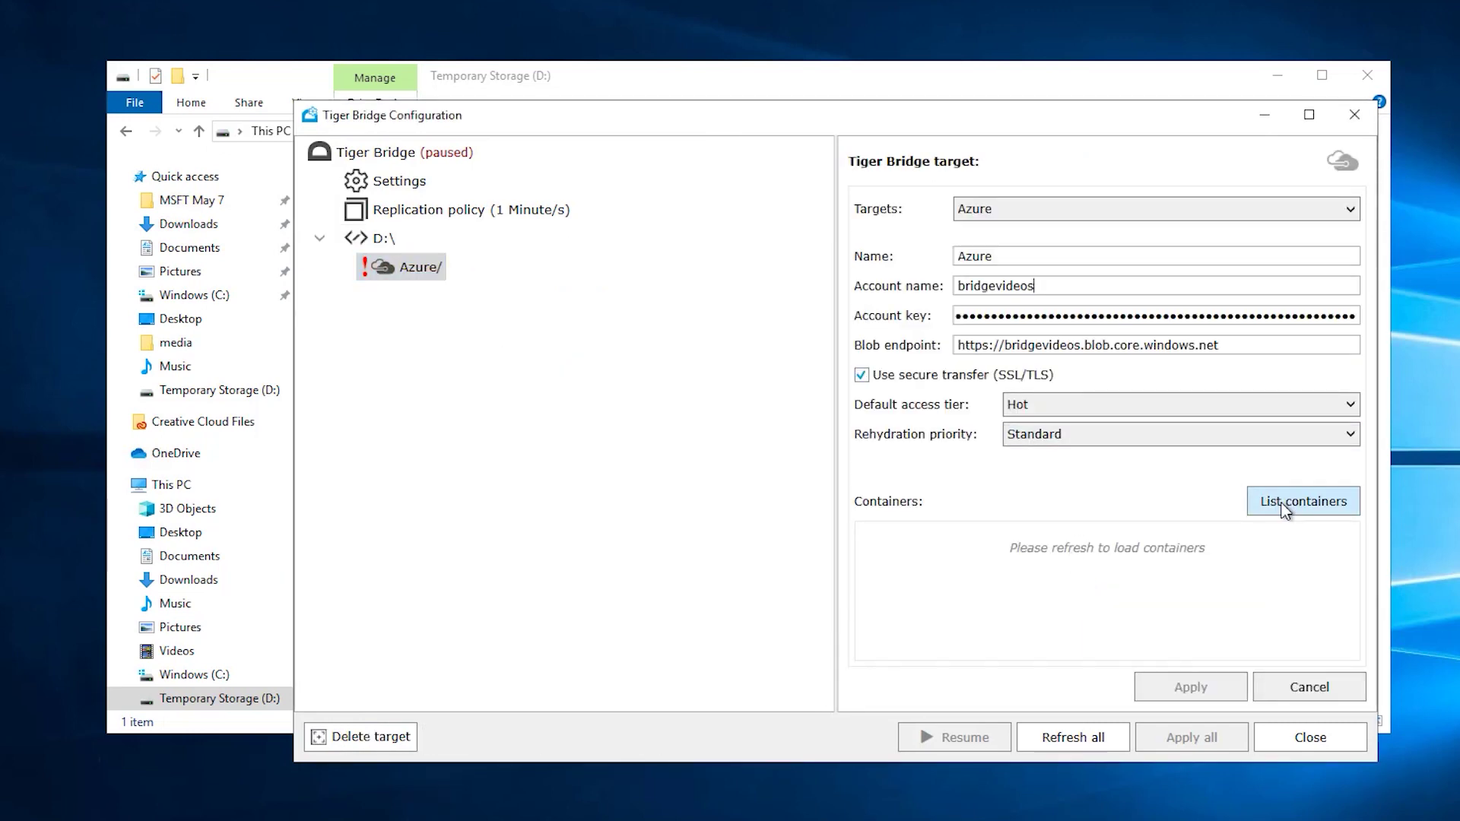
{"action": "left_click", "coordinate": [1282, 503]}
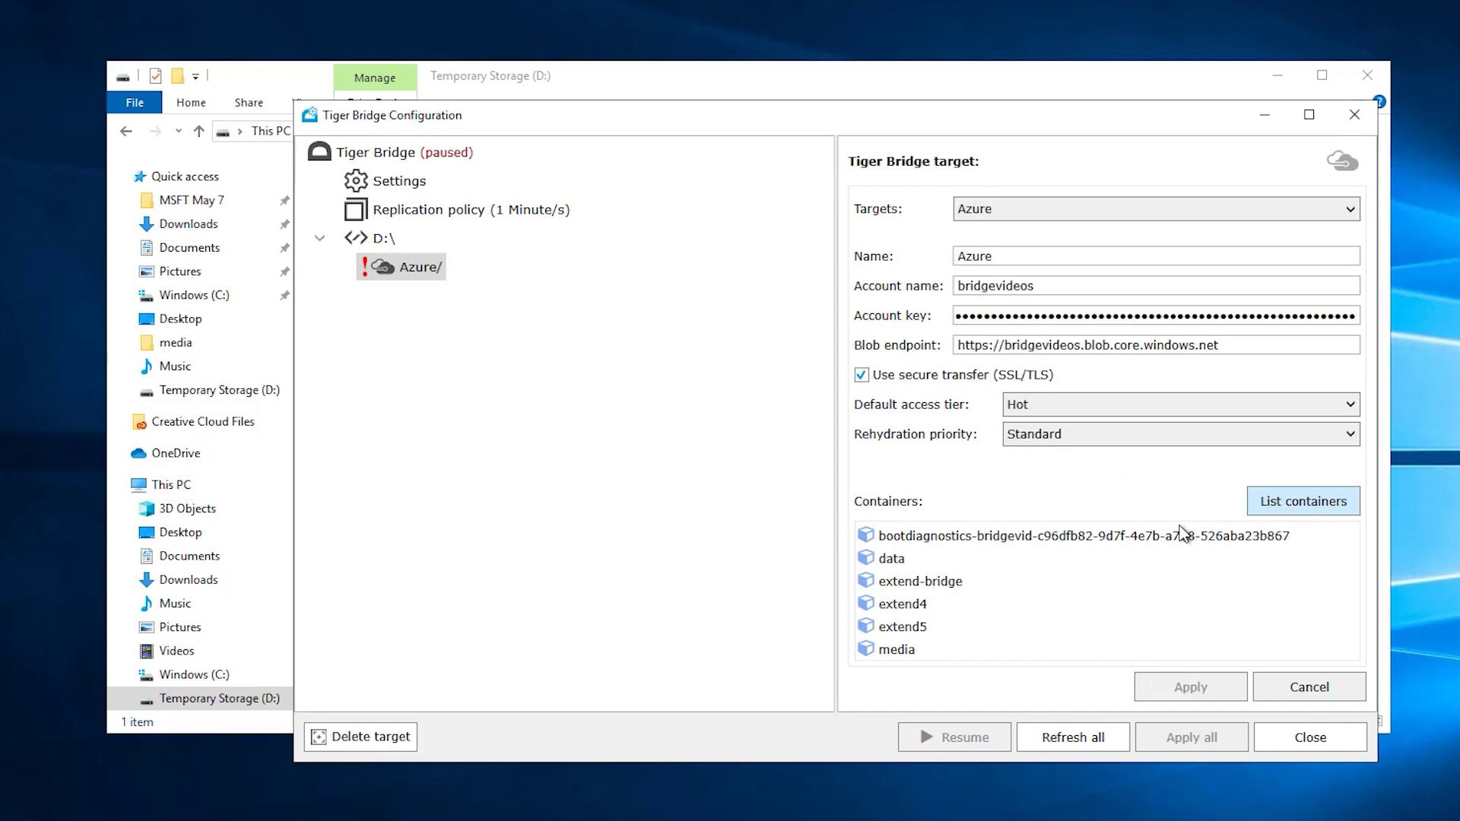
{"action": "scroll", "coordinate": [952, 566], "scroll_direction": "down", "scroll_amount": 2}
{"action": "left_click", "coordinate": [942, 563]}
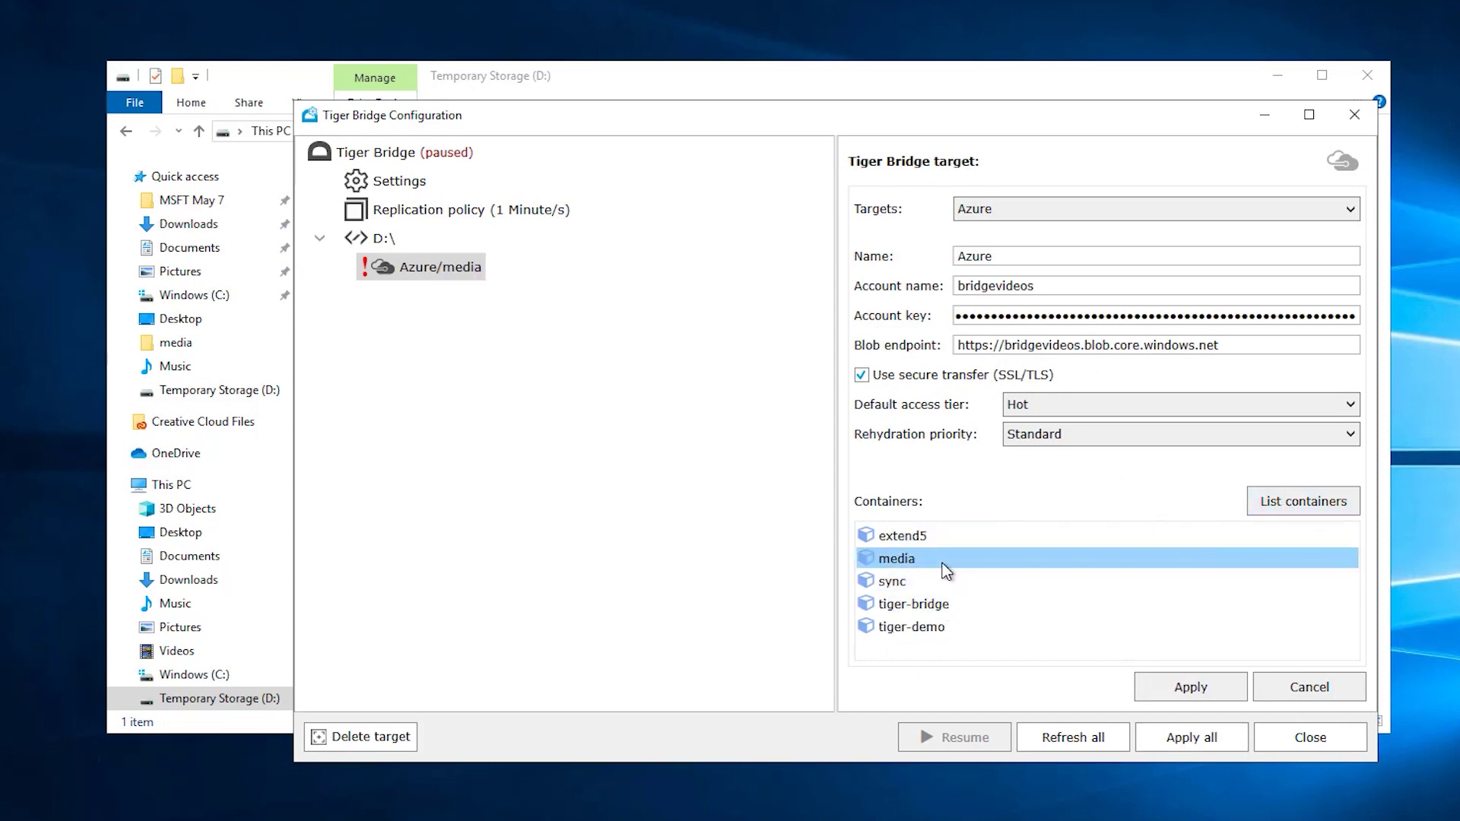
{"action": "left_click", "coordinate": [1172, 688]}
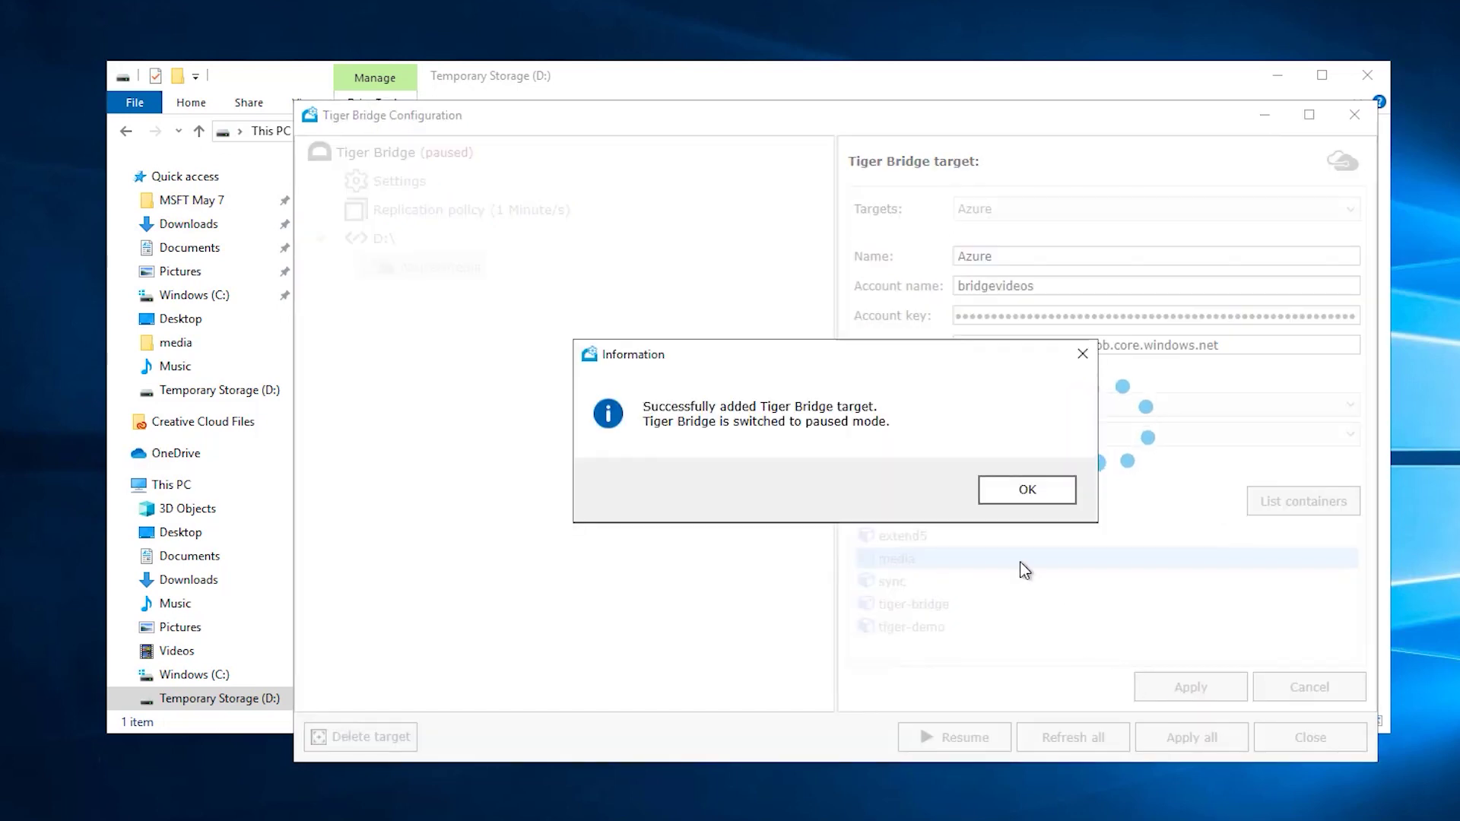
{"action": "left_click", "coordinate": [997, 492]}
Resume the Tiger Bridge service so it starts running
{"action": "left_click", "coordinate": [459, 153]}
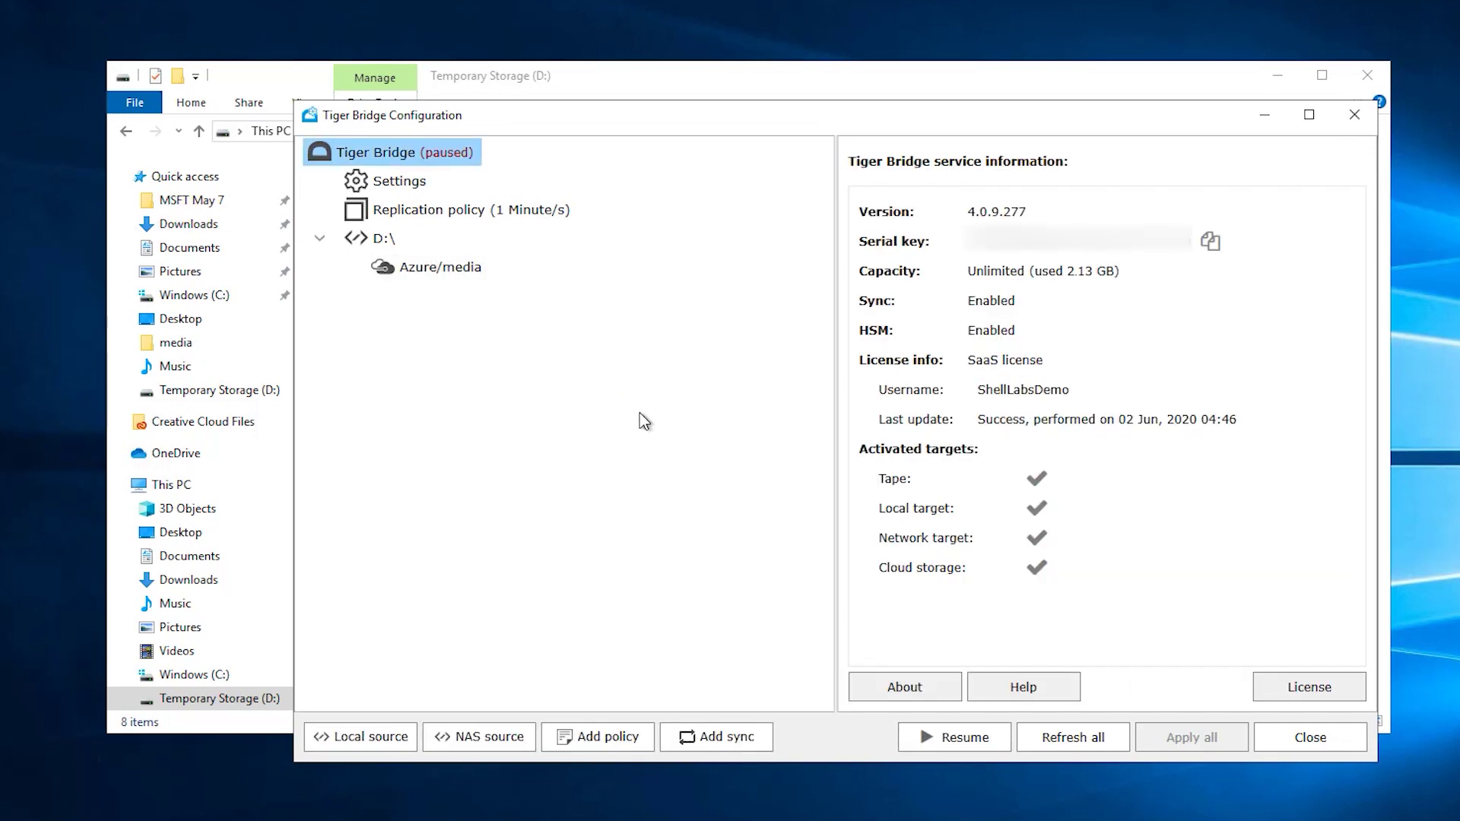
{"action": "left_click", "coordinate": [936, 731]}
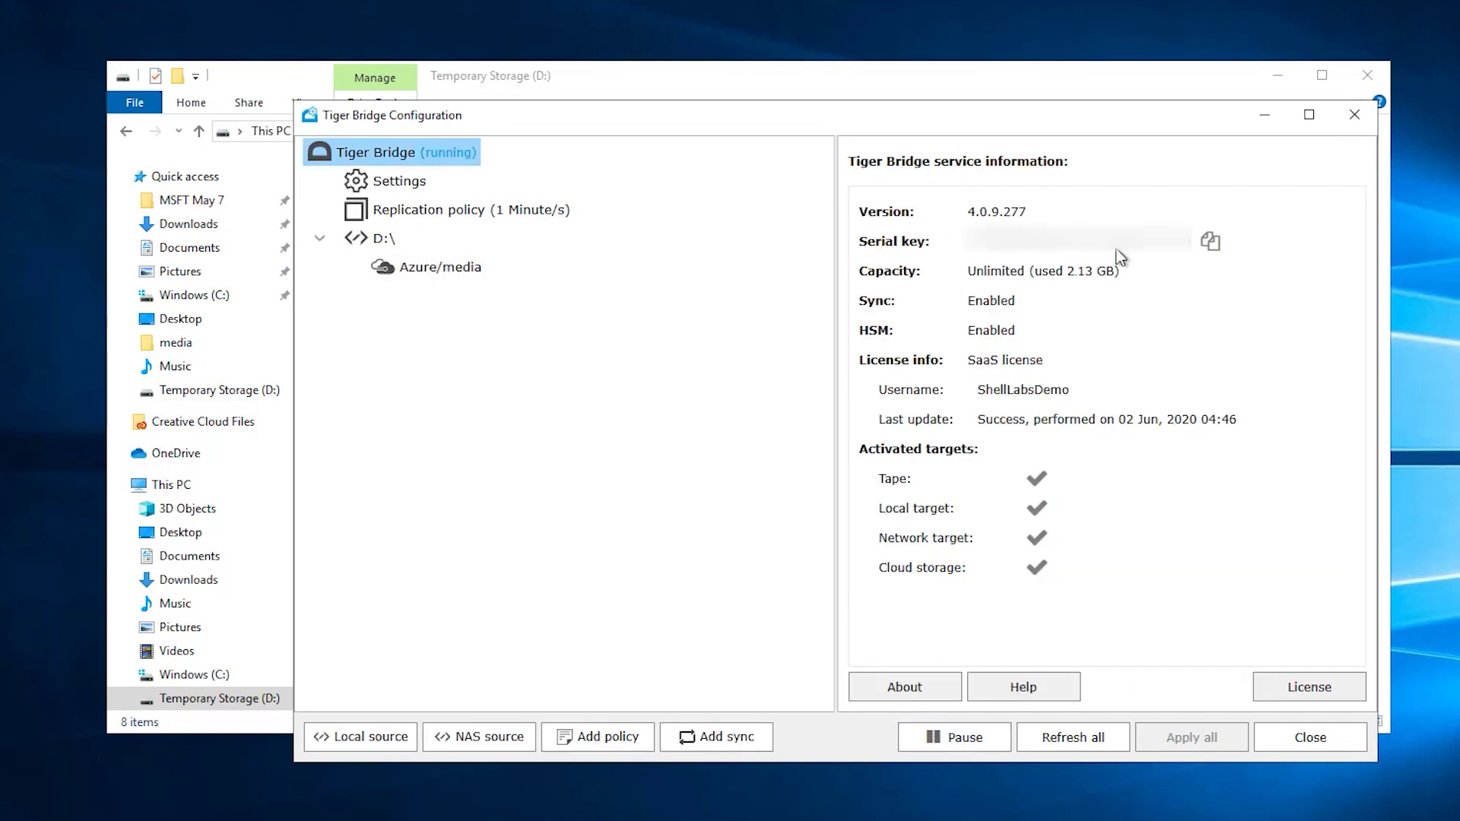
{"action": "left_click", "coordinate": [1263, 116]}
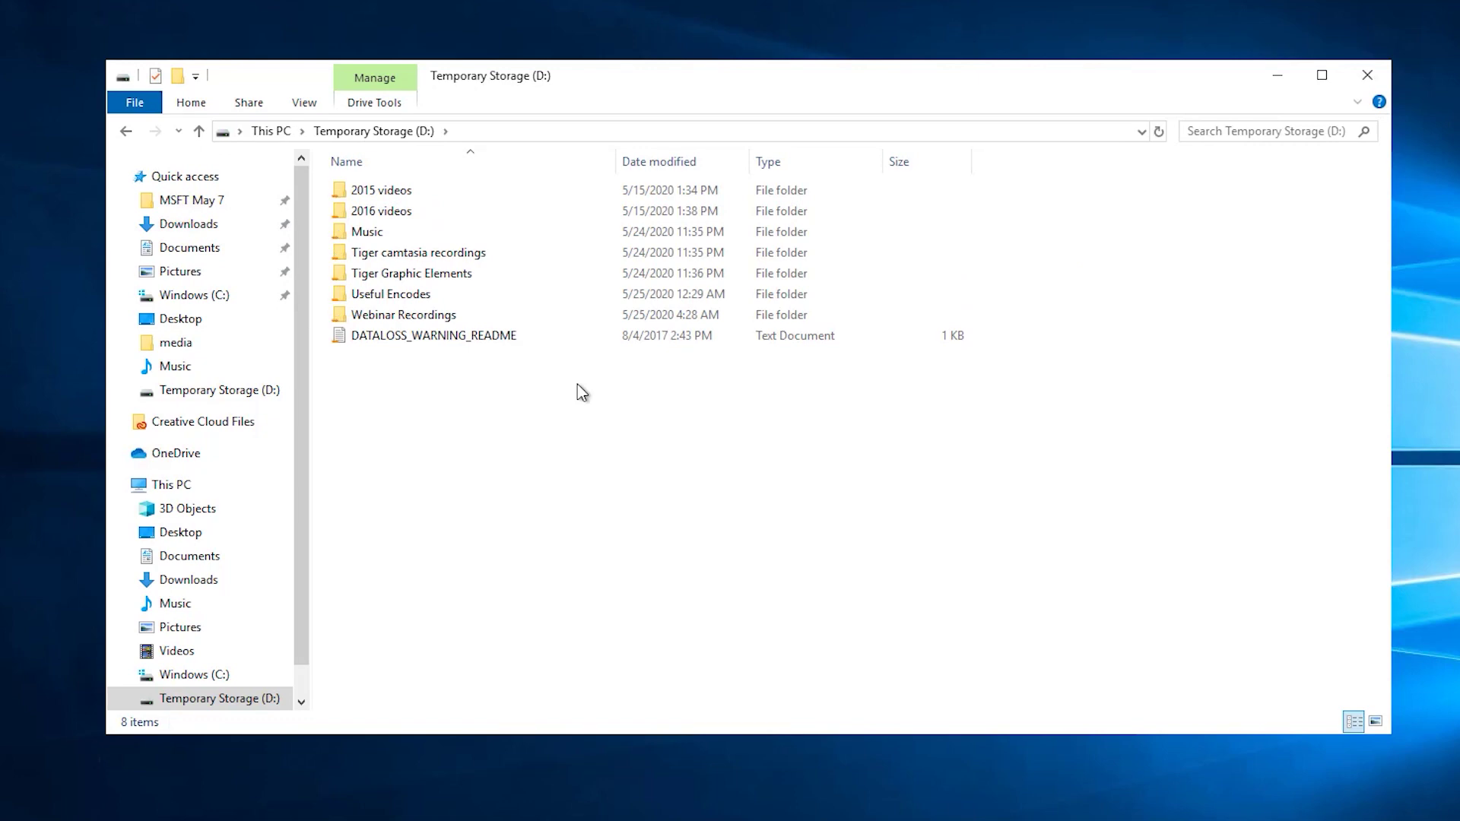
Launch Adobe Premiere Pro 2020 and start a new project named Demo Project
{"action": "key", "text": "super"}
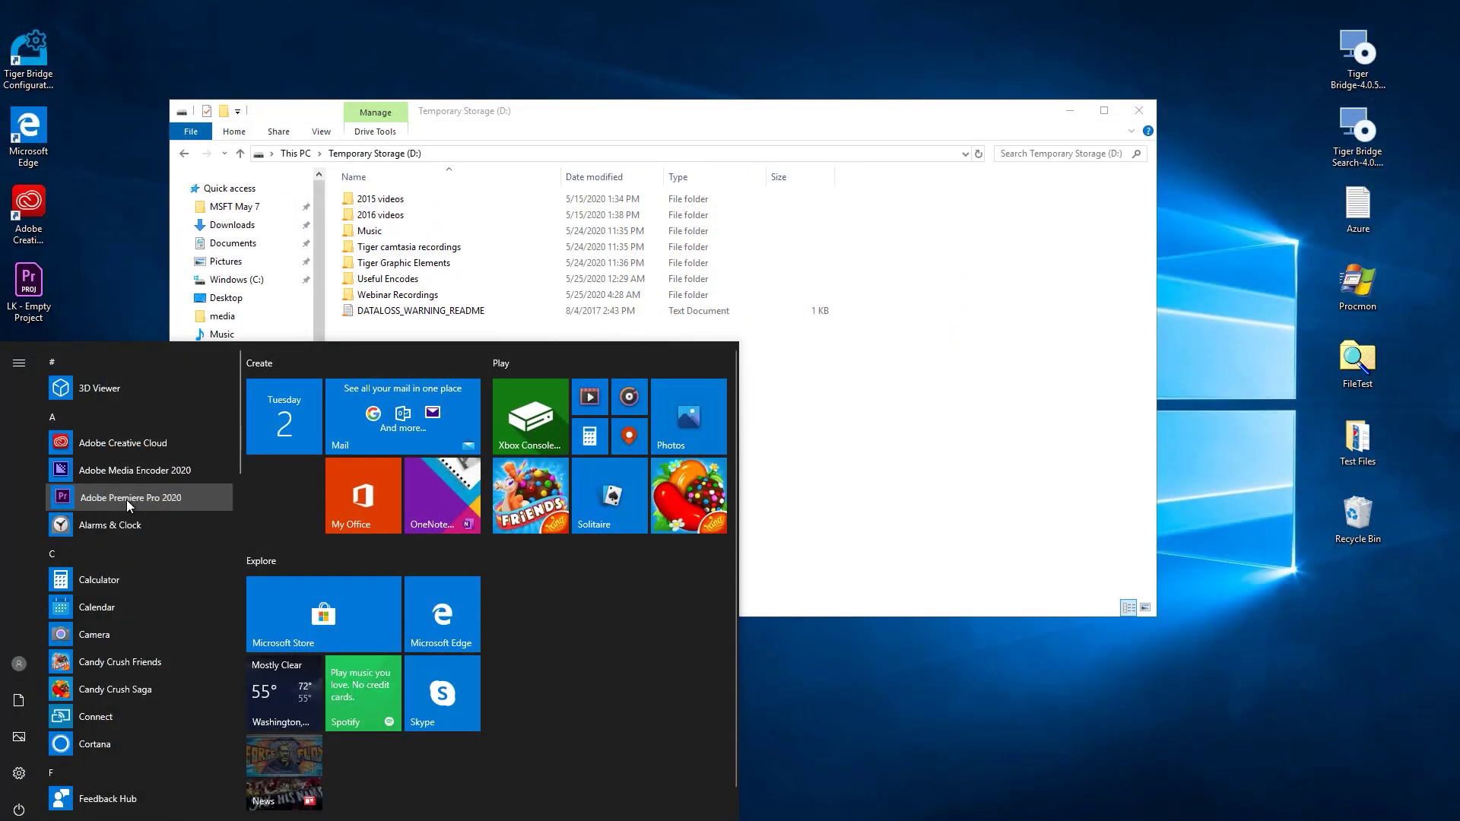
{"action": "left_click", "coordinate": [128, 499]}
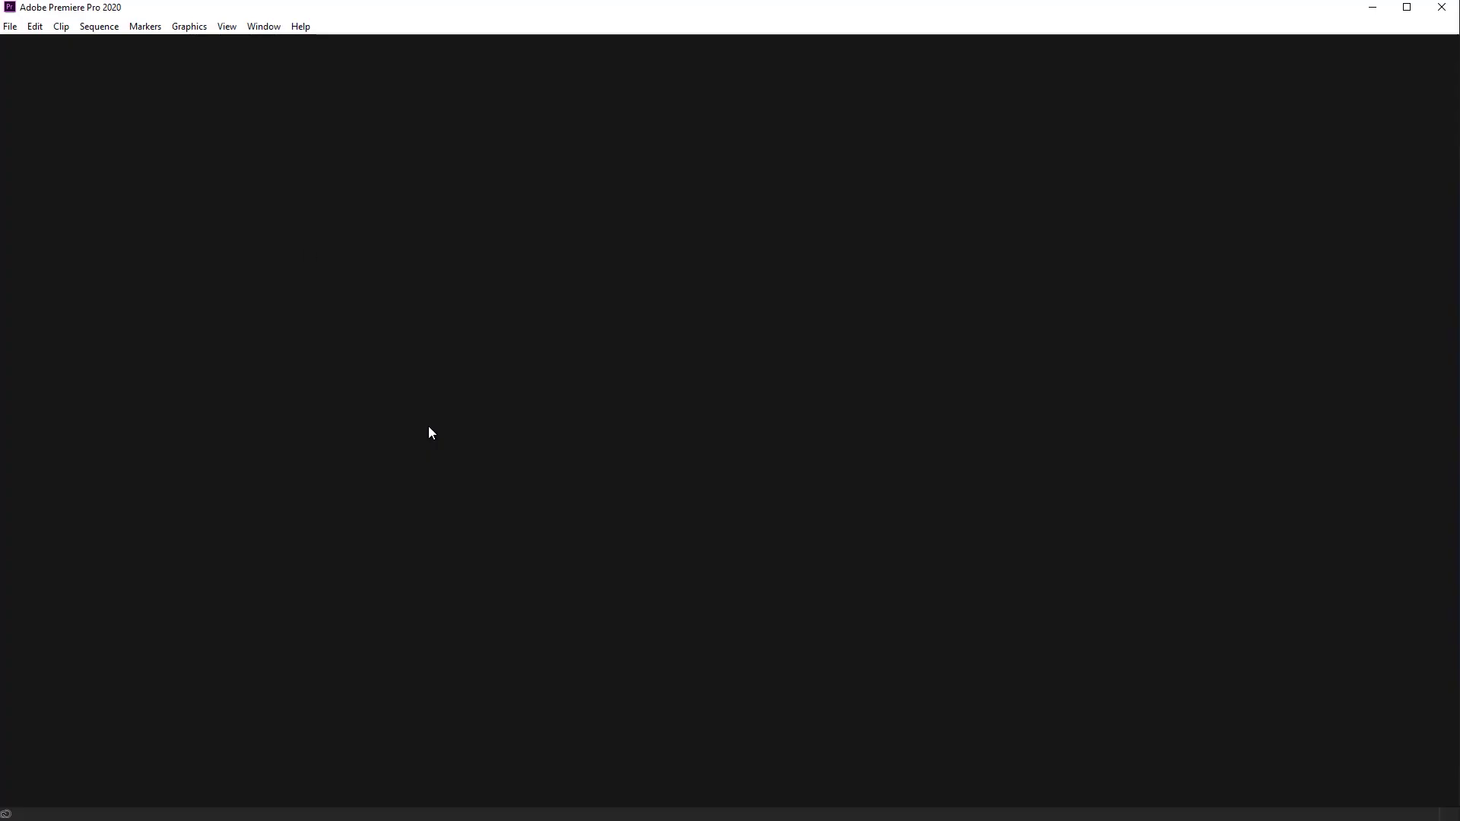
{"action": "left_click", "coordinate": [10, 26]}
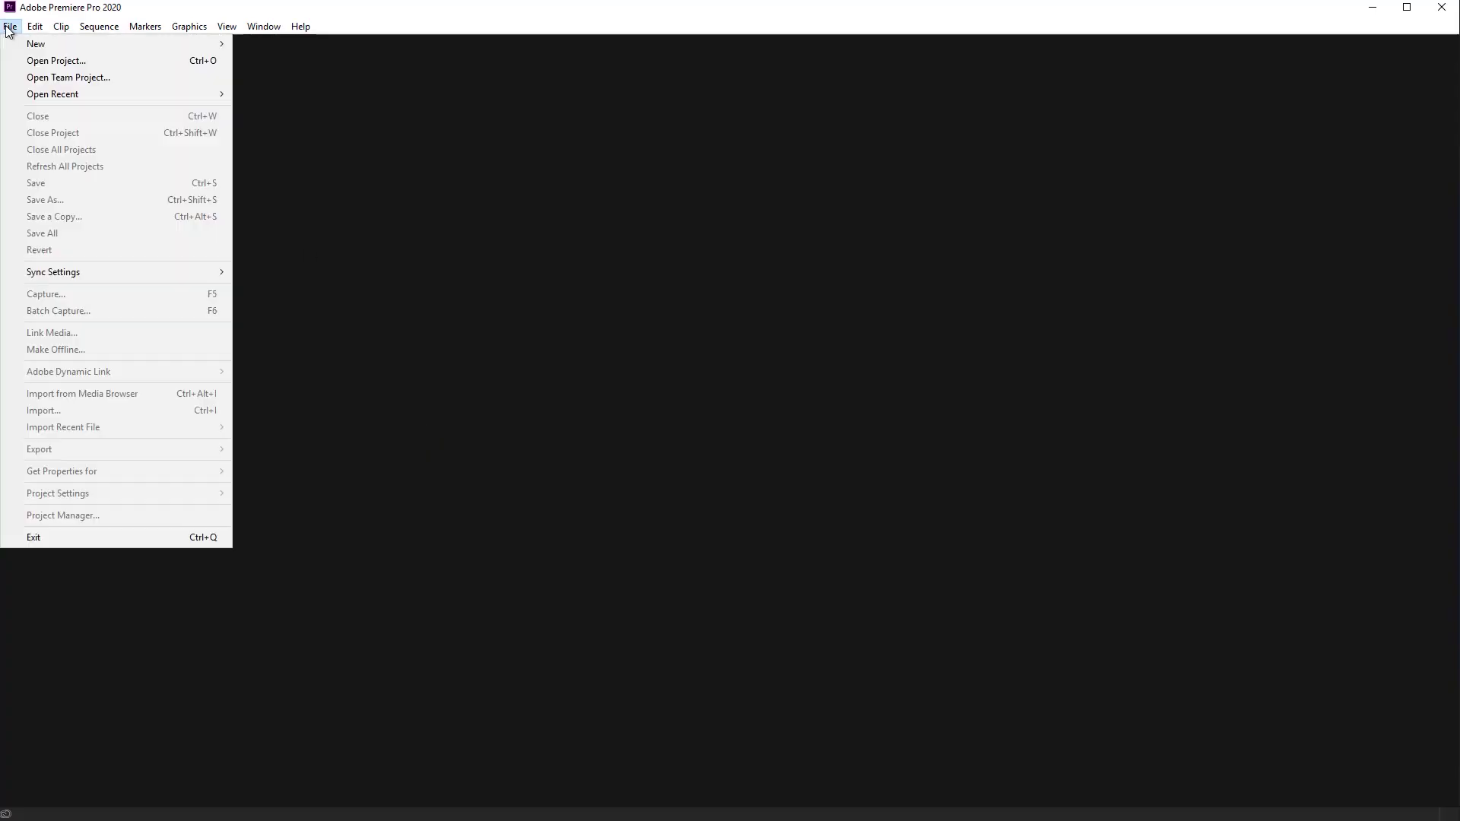
{"action": "mouse_move", "coordinate": [35, 44]}
{"action": "type", "text": "mo Project"}
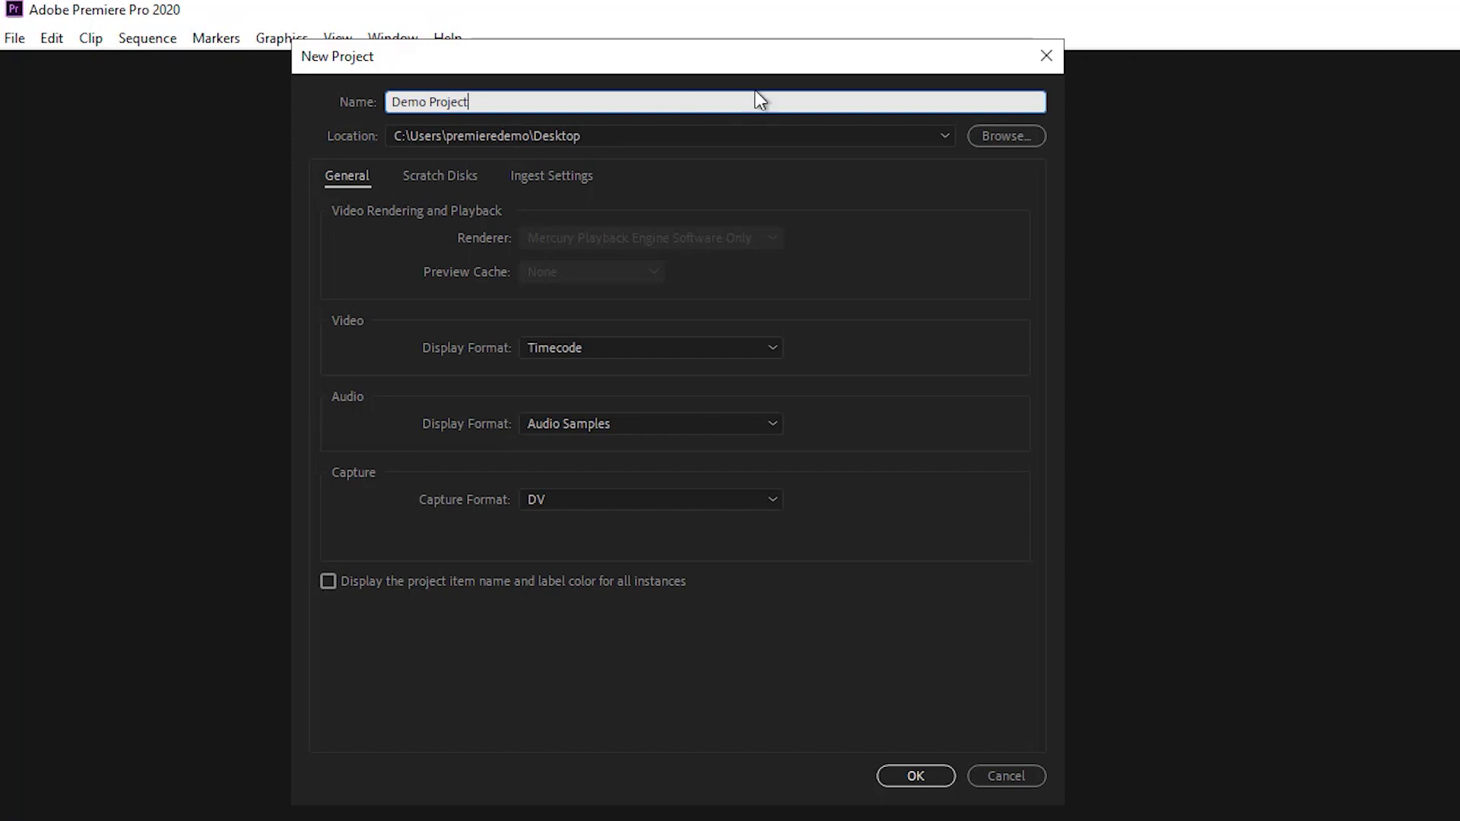
Set the project location to Temporary Storage (D:) and create Demo Project
{"action": "left_click", "coordinate": [998, 133]}
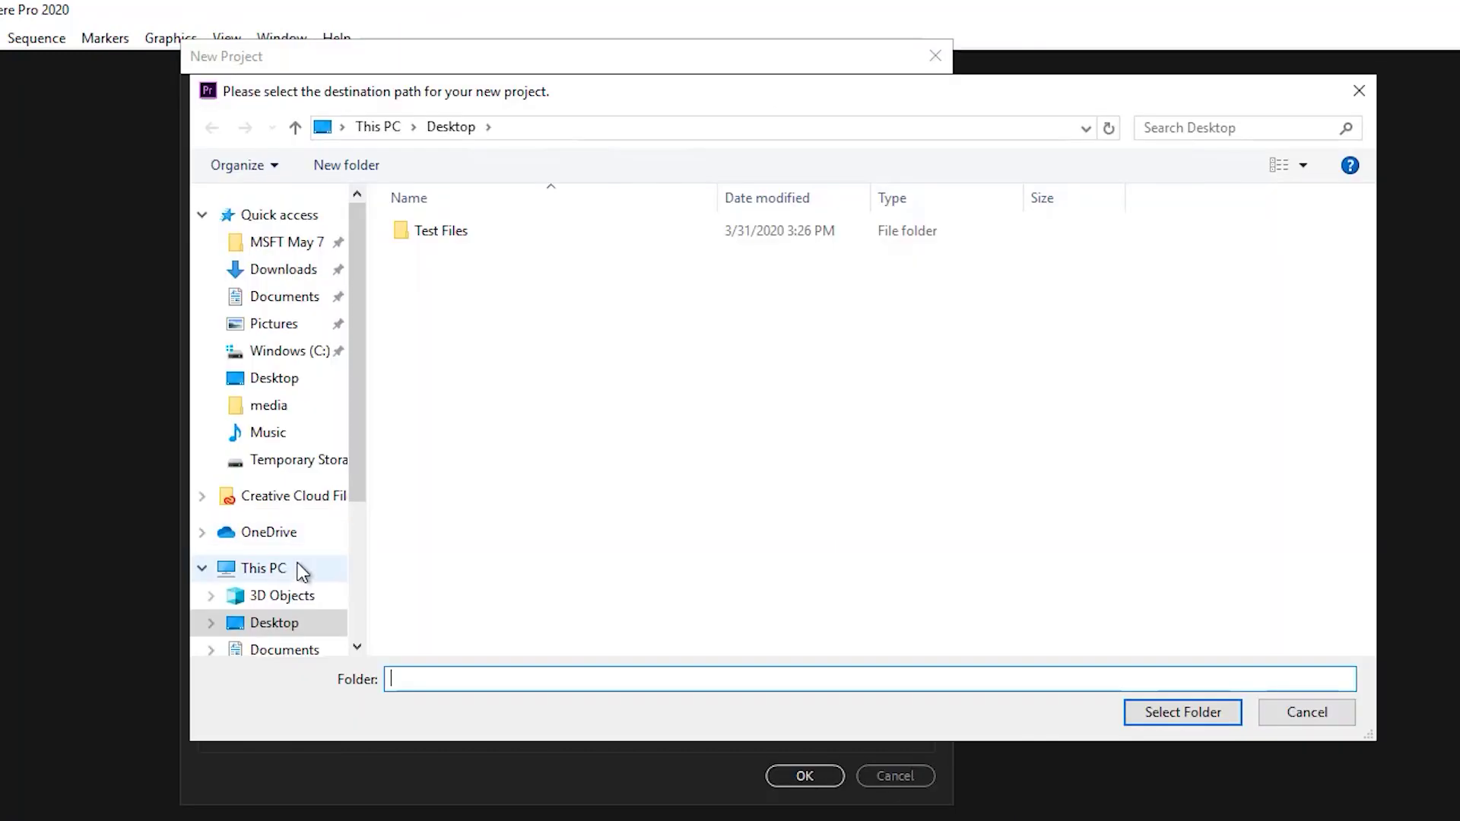
{"action": "left_click", "coordinate": [409, 566]}
{"action": "left_click", "coordinate": [1065, 485]}
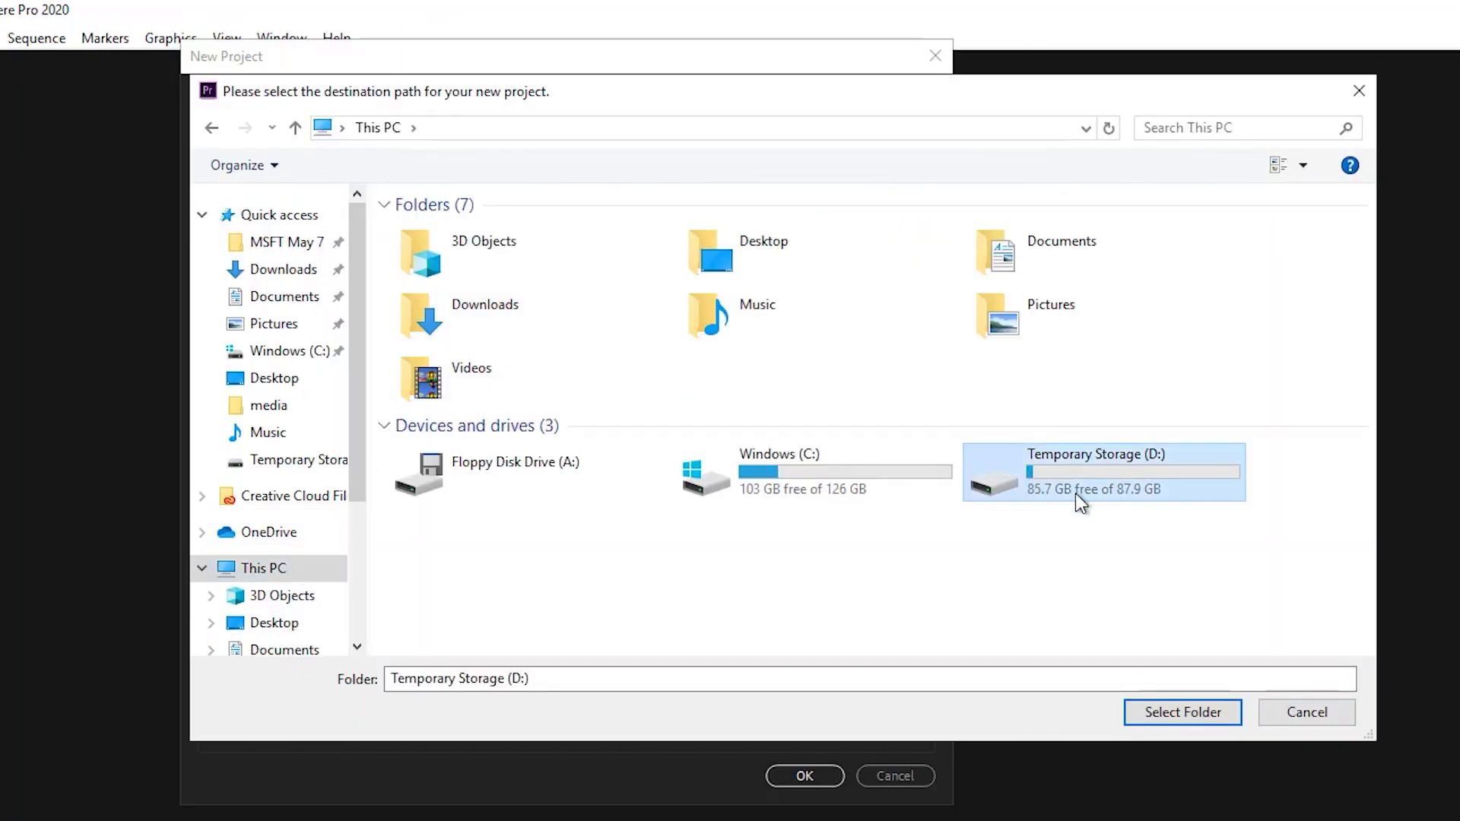
{"action": "left_click", "coordinate": [1154, 713]}
{"action": "left_click", "coordinate": [791, 774]}
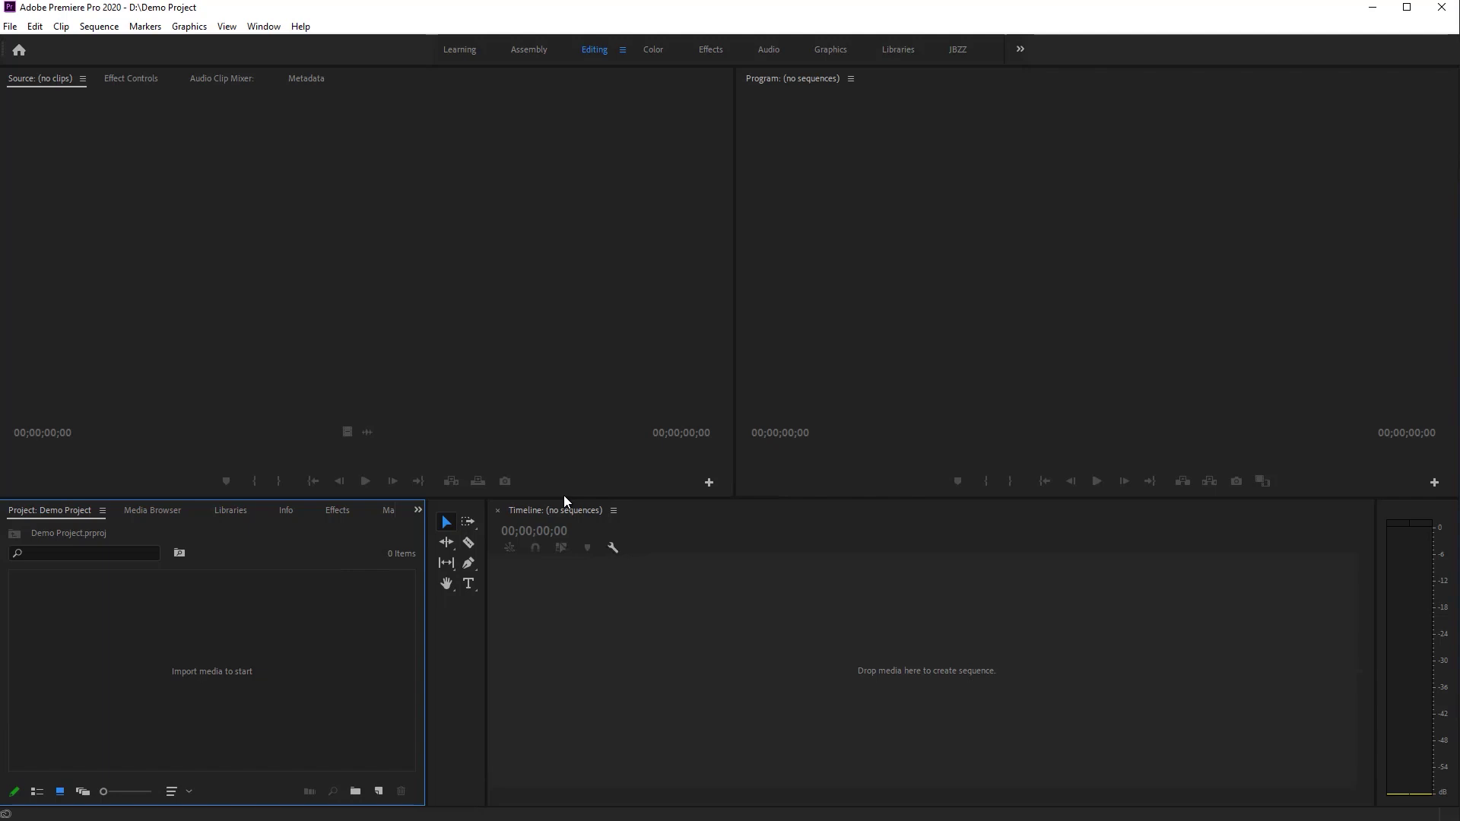
Check Leo and Jeff4's properties: 21.0 GB in size but 0 bytes on disk
{"action": "key", "text": "alt+Tab"}
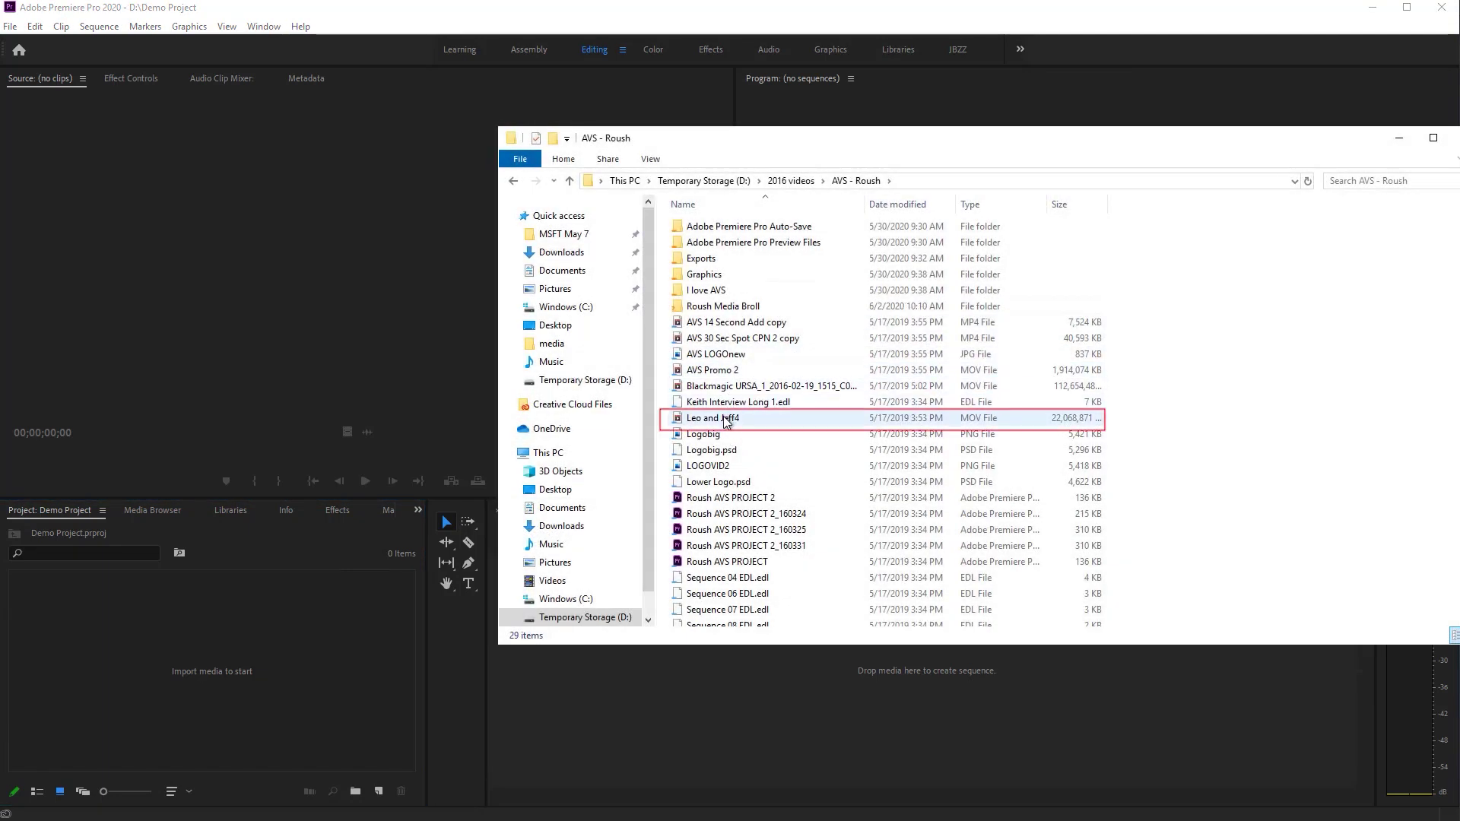
{"action": "left_click", "coordinate": [726, 420]}
{"action": "right_click", "coordinate": [726, 420]}
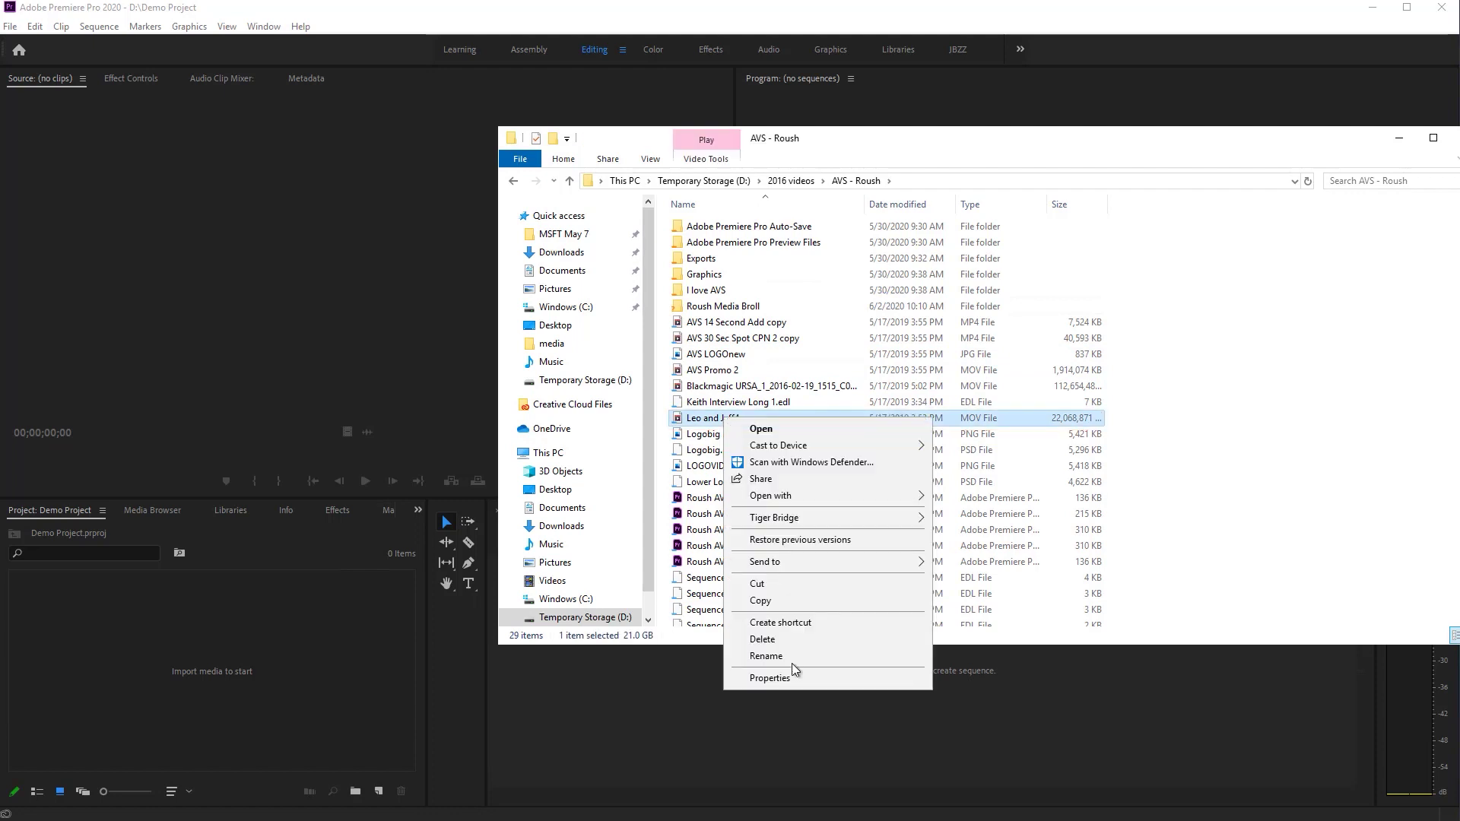
{"action": "left_click", "coordinate": [769, 677]}
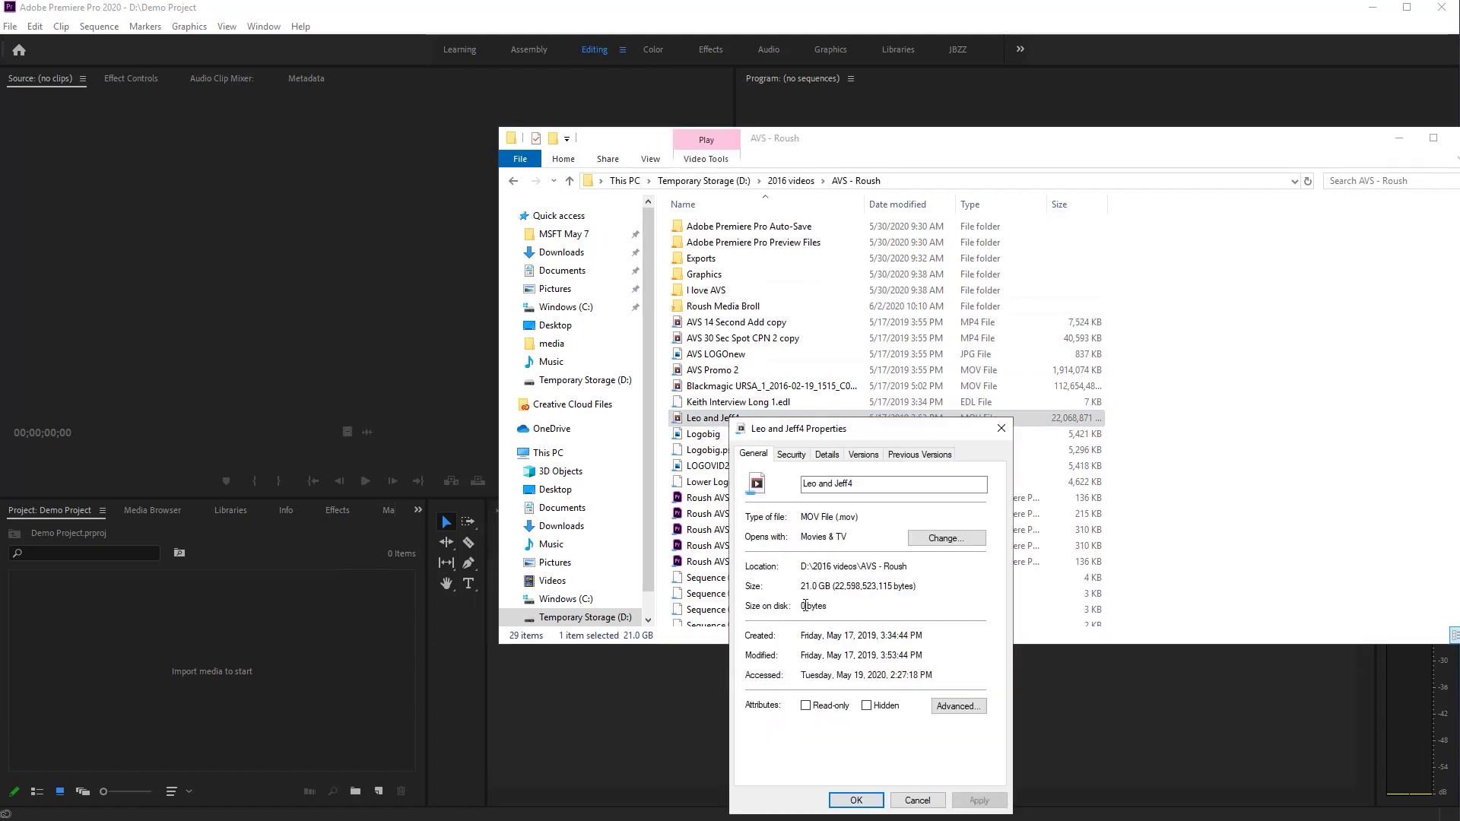
{"action": "left_click", "coordinate": [917, 802]}
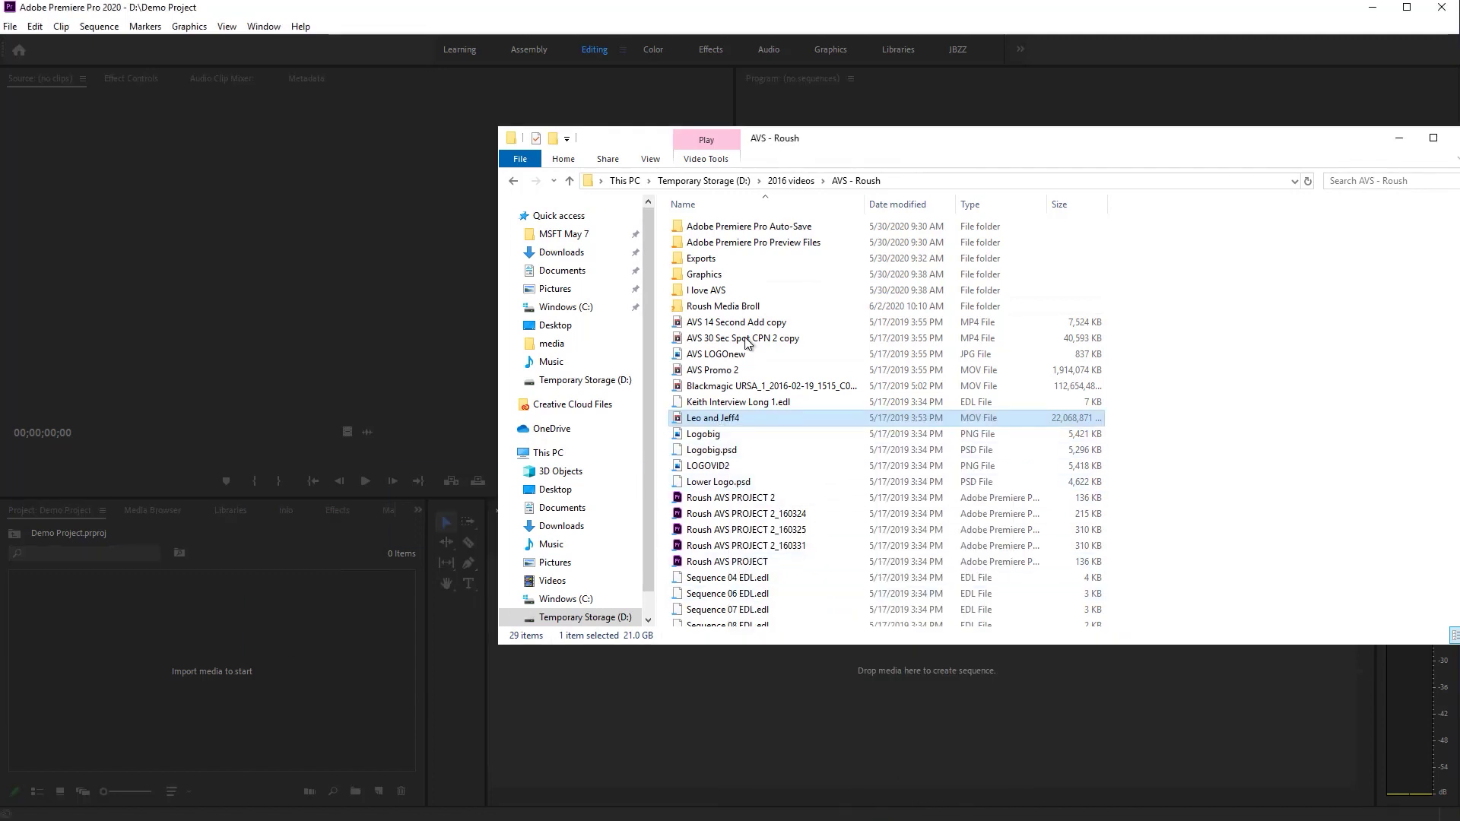
Import Leo and Jeff4, AVS 30 Sec Spot CPN 2 copy and AVS 14 Second Add copy into Demo Project
{"action": "left_click_drag", "start_coordinate": [745, 344], "coordinate": [389, 624]}
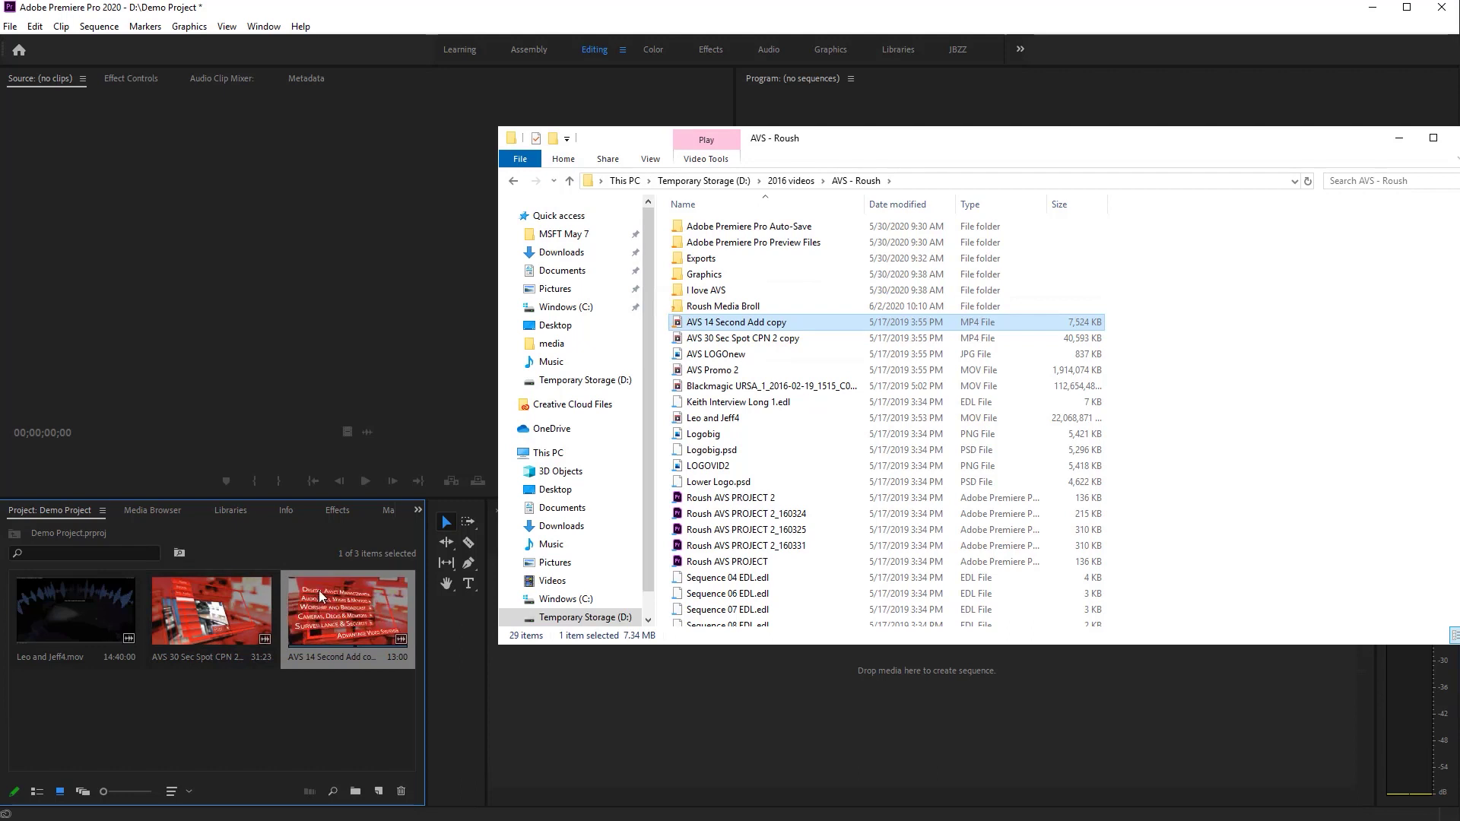
{"action": "left_click", "coordinate": [119, 600]}
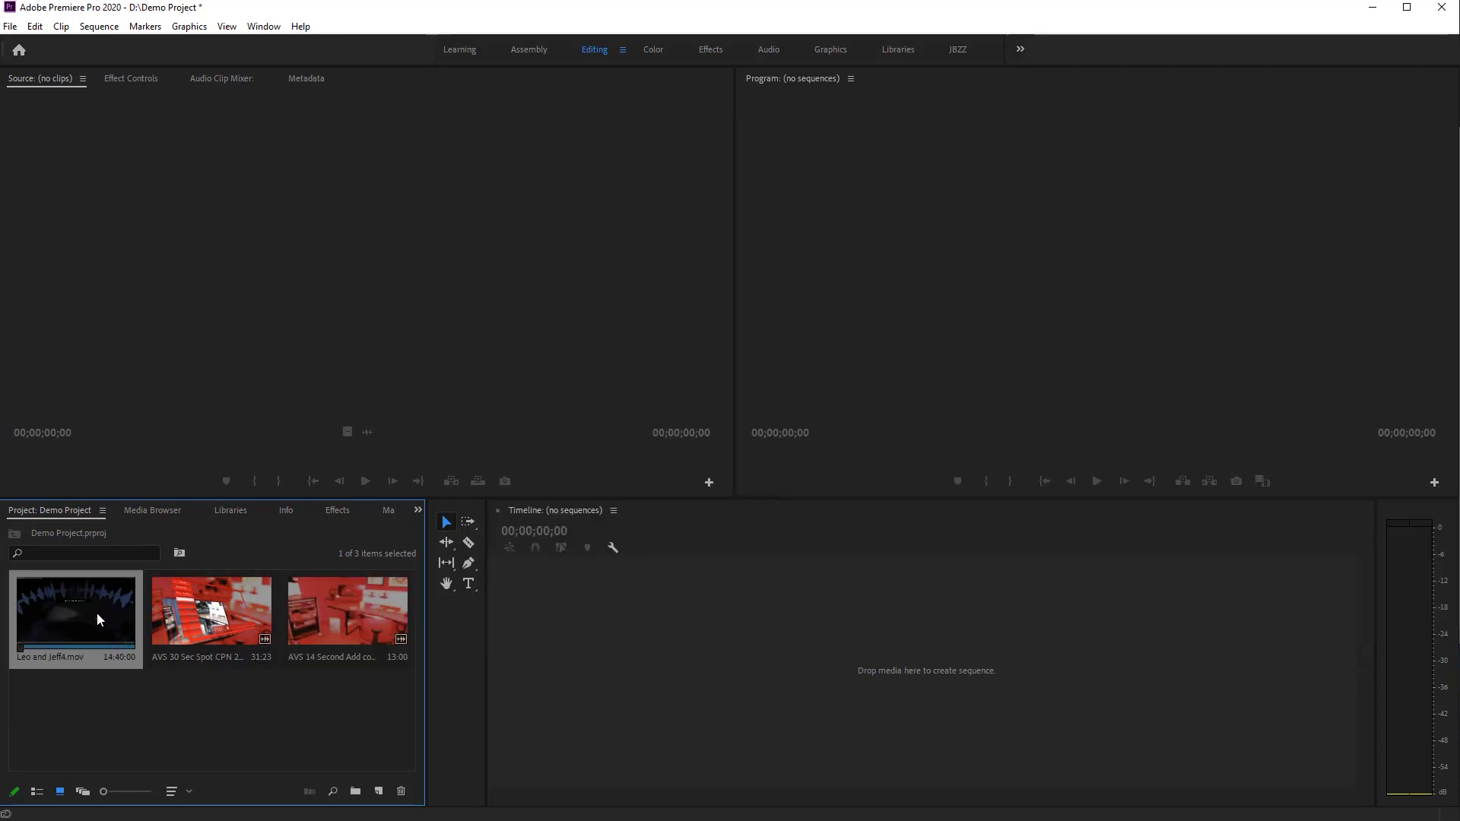
Create a sequence from Leo and Jeff4.mov, then append the AVS 30 Sec Spot and AVS 14 Second clips
{"action": "left_click_drag", "start_coordinate": [98, 613], "coordinate": [532, 662]}
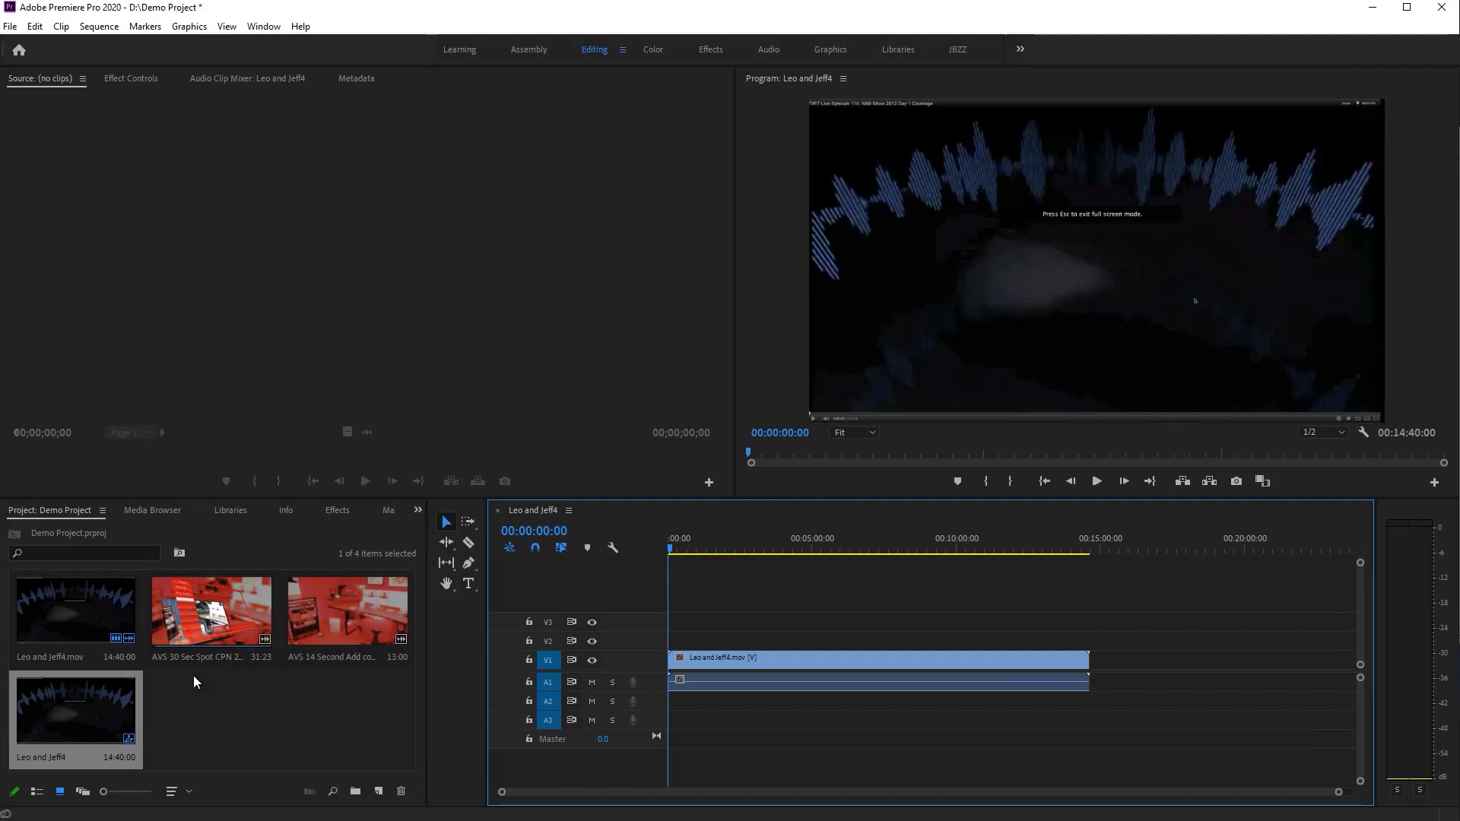
{"action": "left_click_drag", "start_coordinate": [221, 629], "coordinate": [1092, 684]}
{"action": "left_click", "coordinate": [386, 618]}
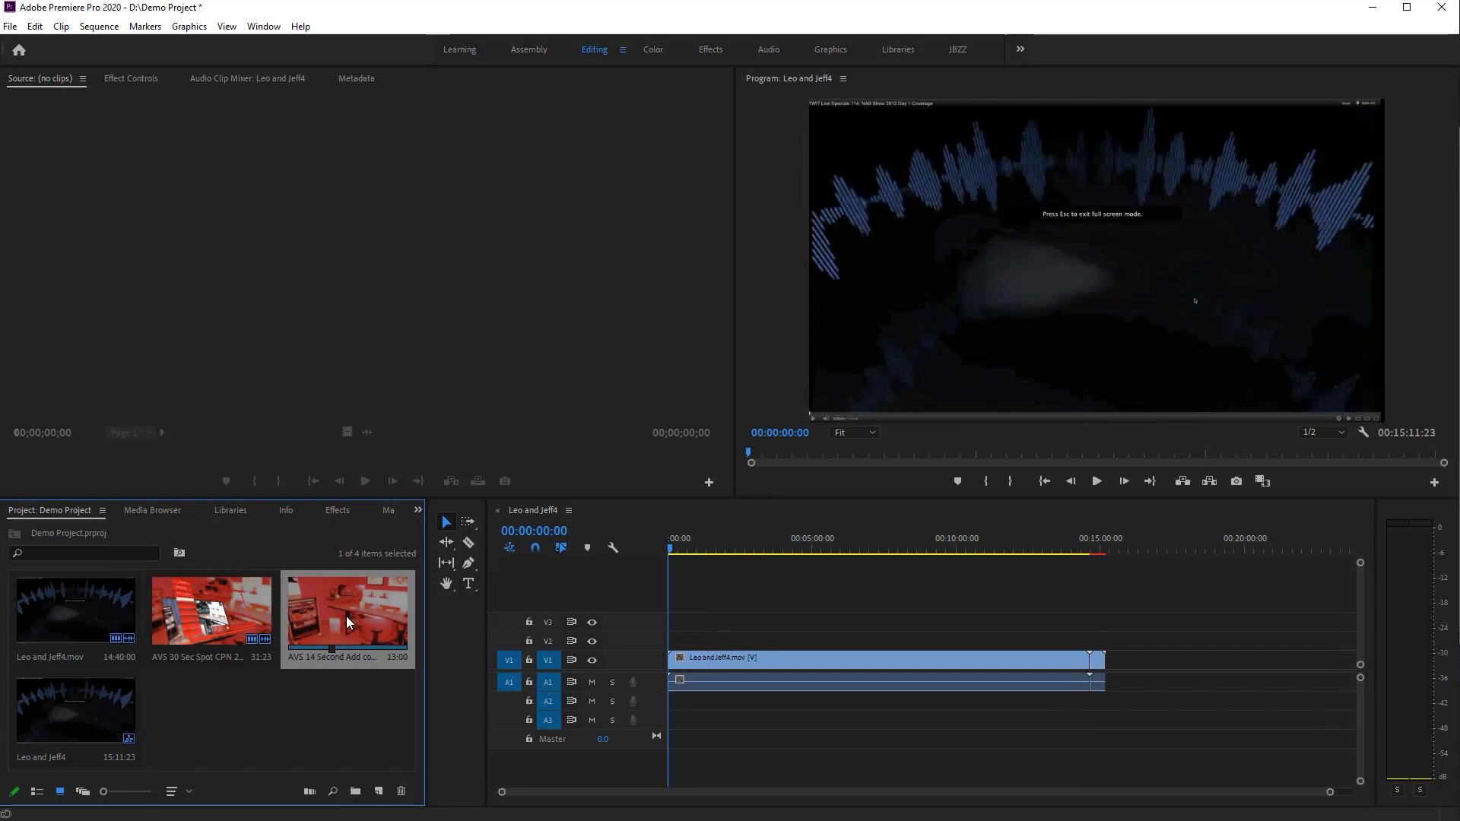
{"action": "left_click_drag", "start_coordinate": [386, 617], "coordinate": [999, 733]}
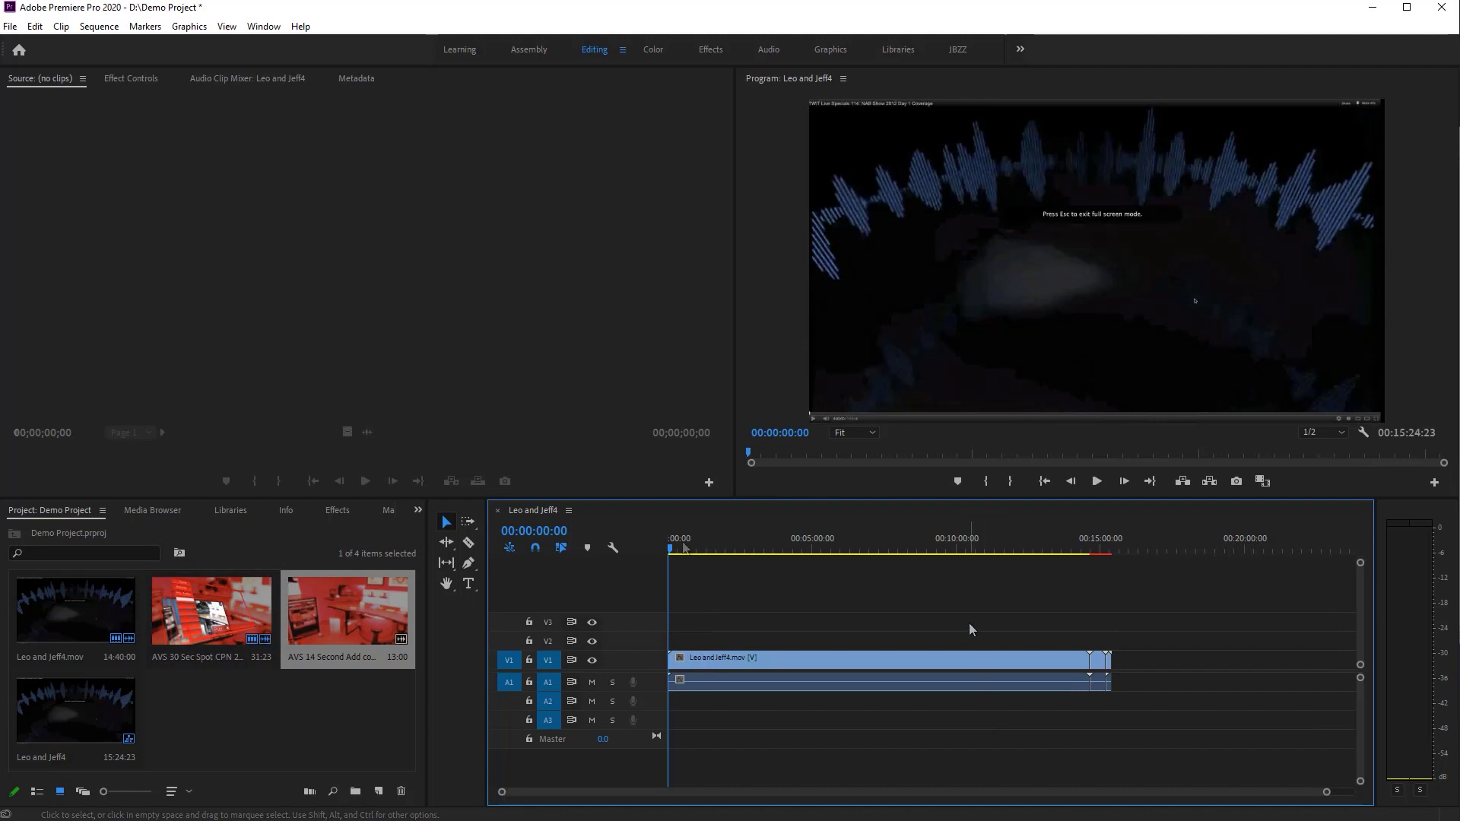
Play the sequence from 00:05:15:00, then quit Premiere, saving Demo Project
{"action": "left_click_drag", "start_coordinate": [718, 550], "coordinate": [819, 547]}
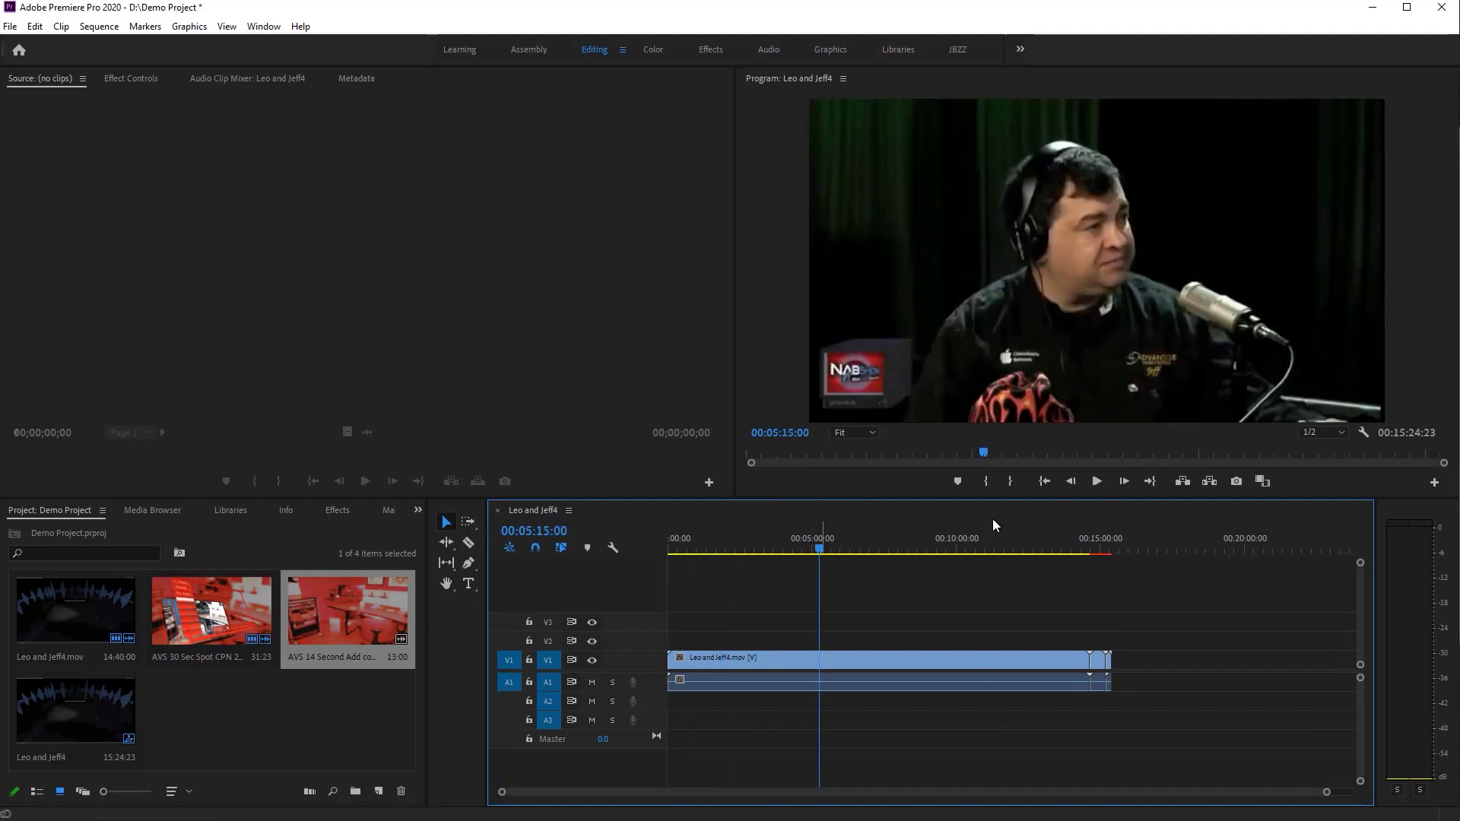
{"action": "left_click", "coordinate": [1096, 482]}
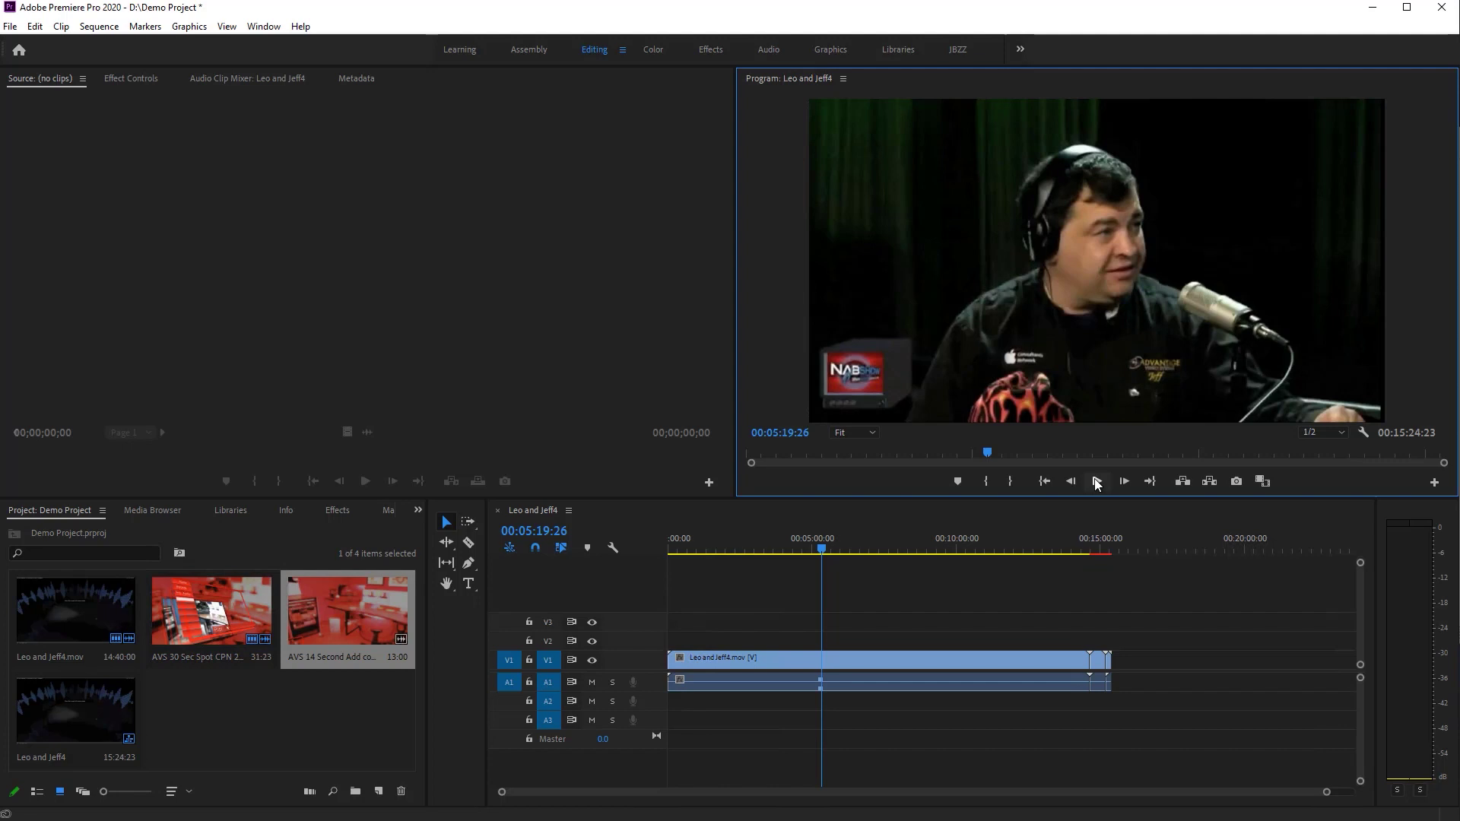
{"action": "left_click", "coordinate": [1440, 7]}
{"action": "left_click", "coordinate": [662, 433]}
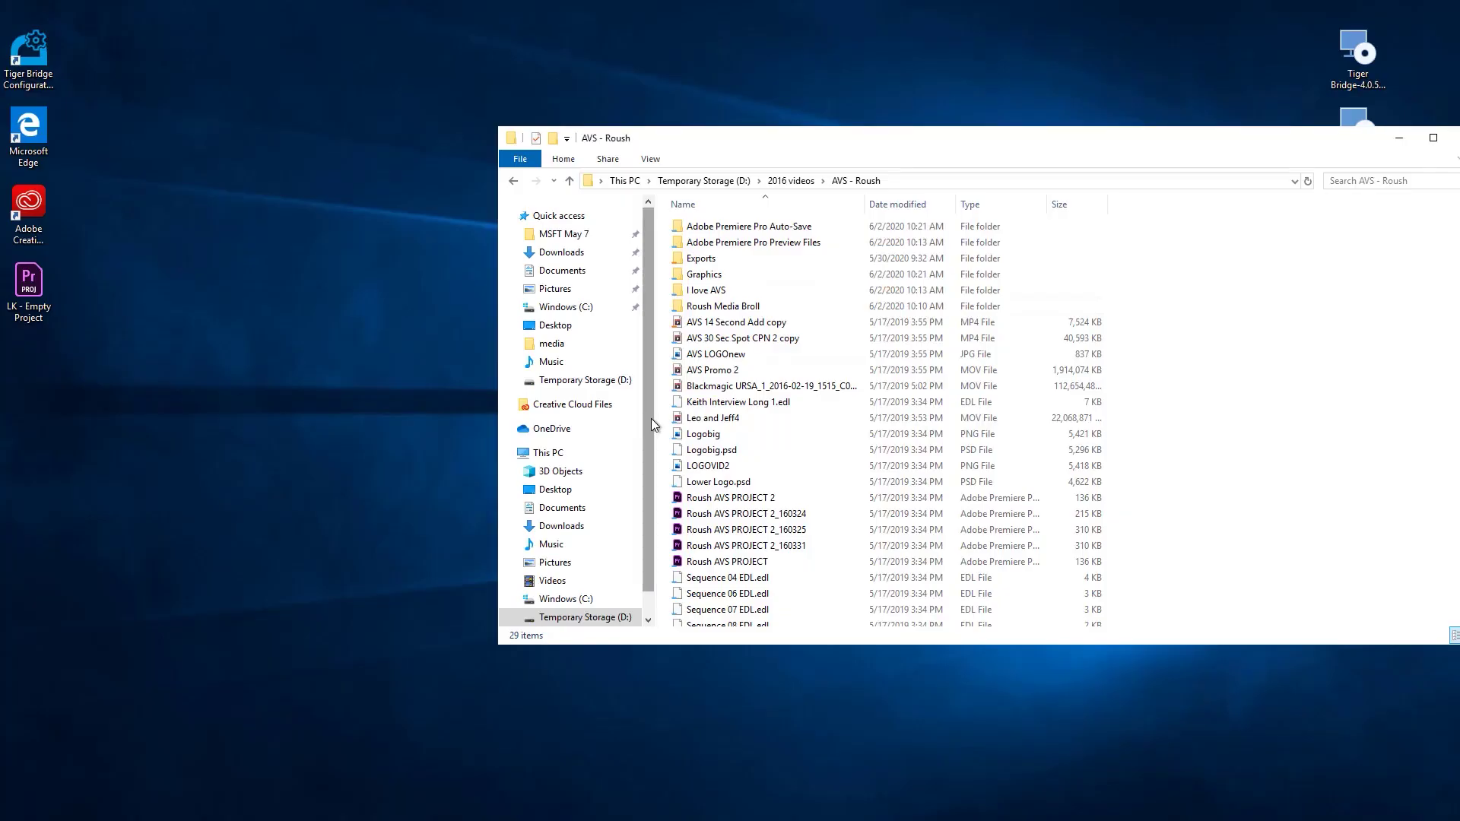
{"action": "left_click", "coordinate": [715, 418]}
{"action": "right_click", "coordinate": [727, 420]}
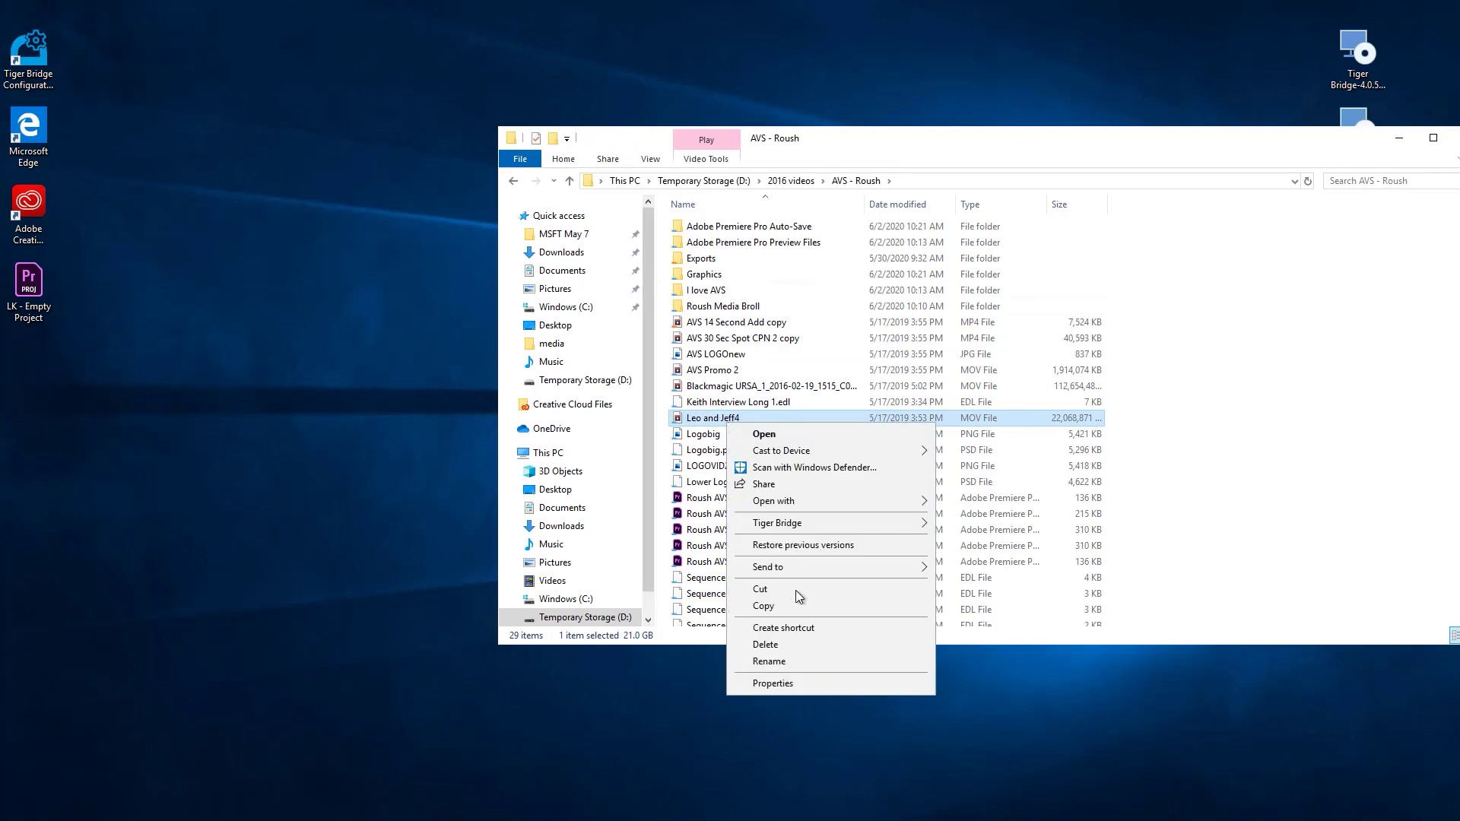
{"action": "left_click", "coordinate": [825, 684]}
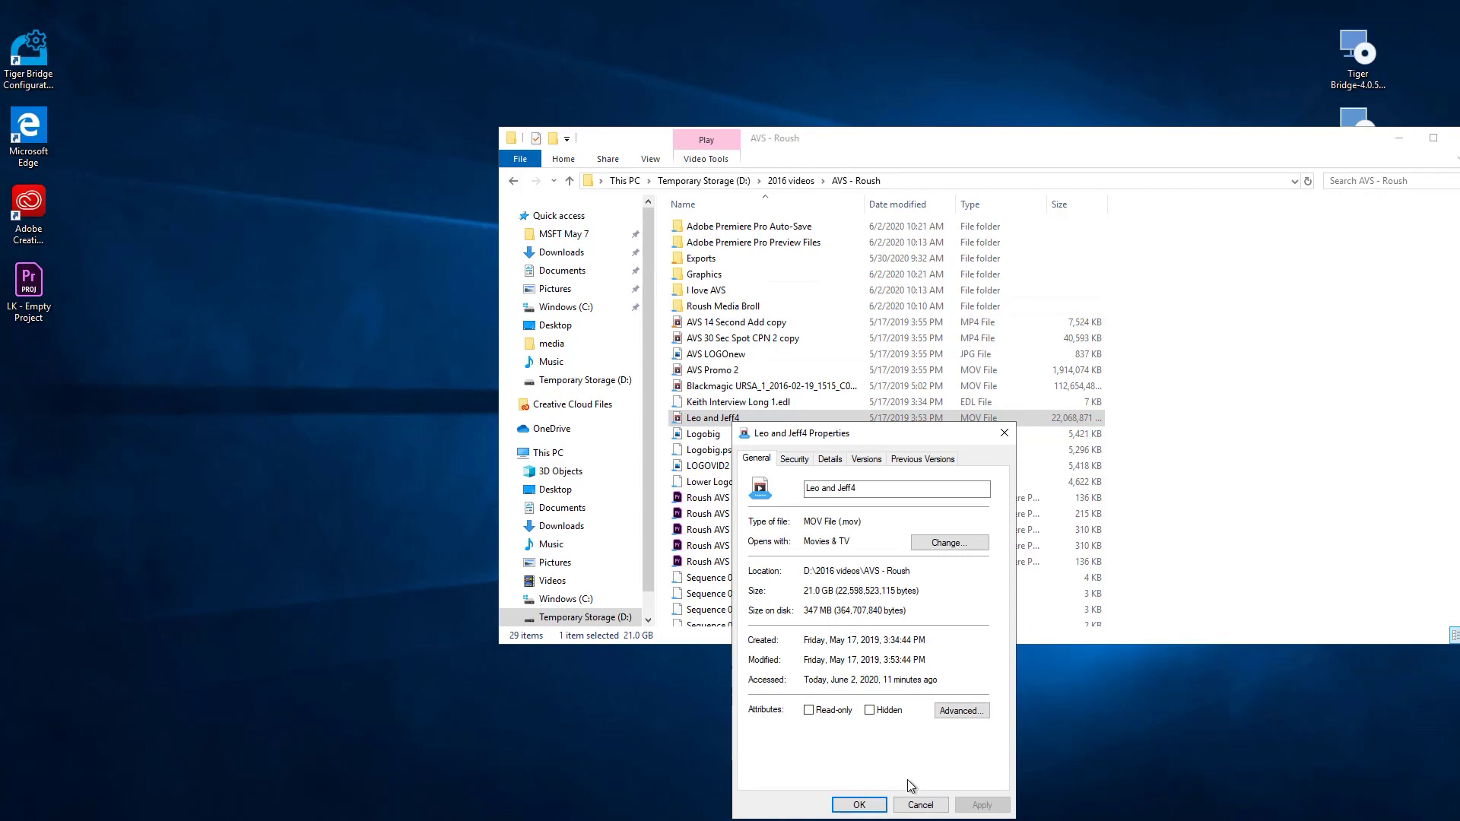
{"action": "left_click", "coordinate": [919, 804]}
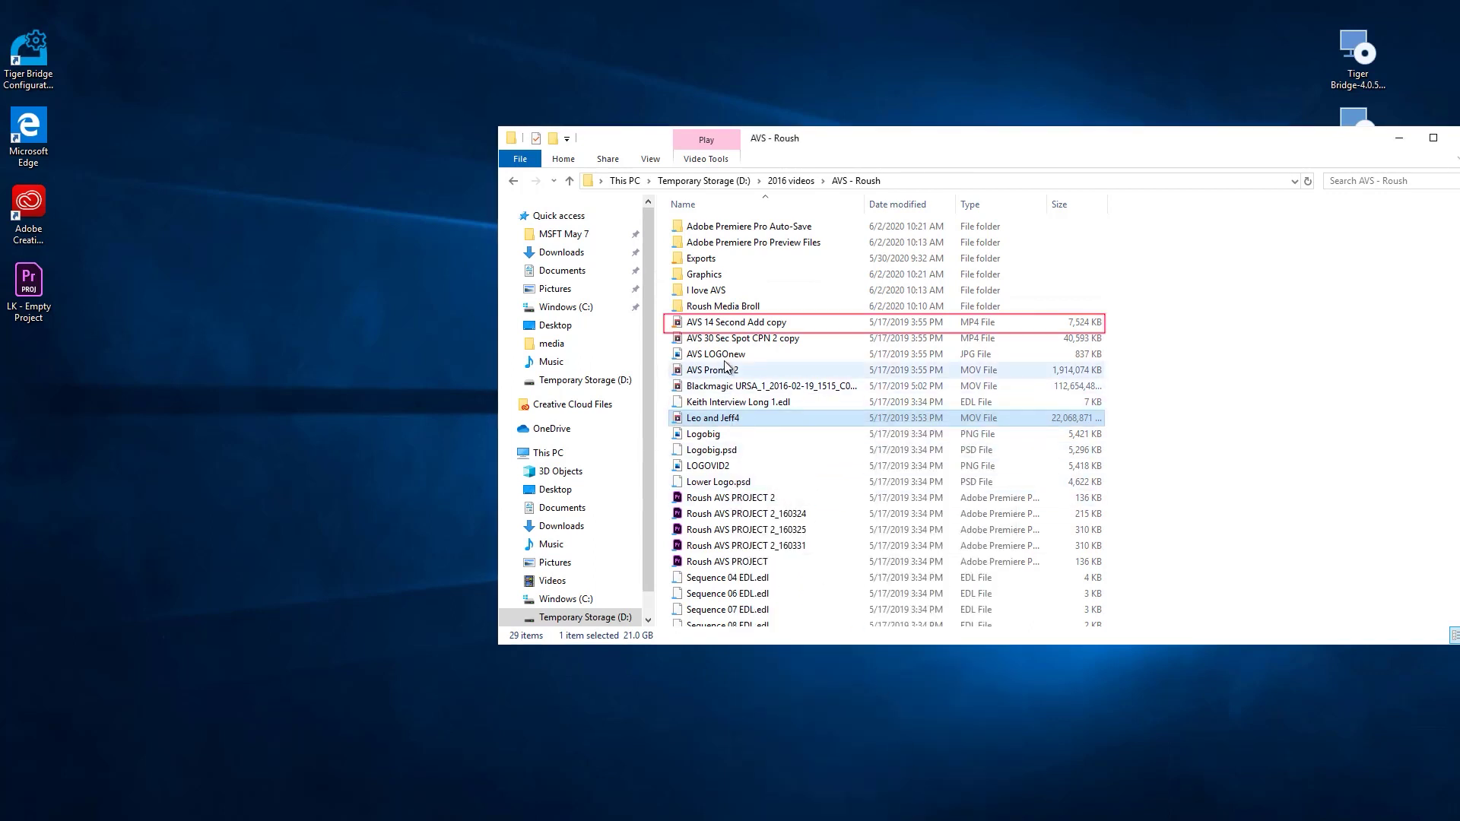
{"action": "right_click", "coordinate": [722, 323]}
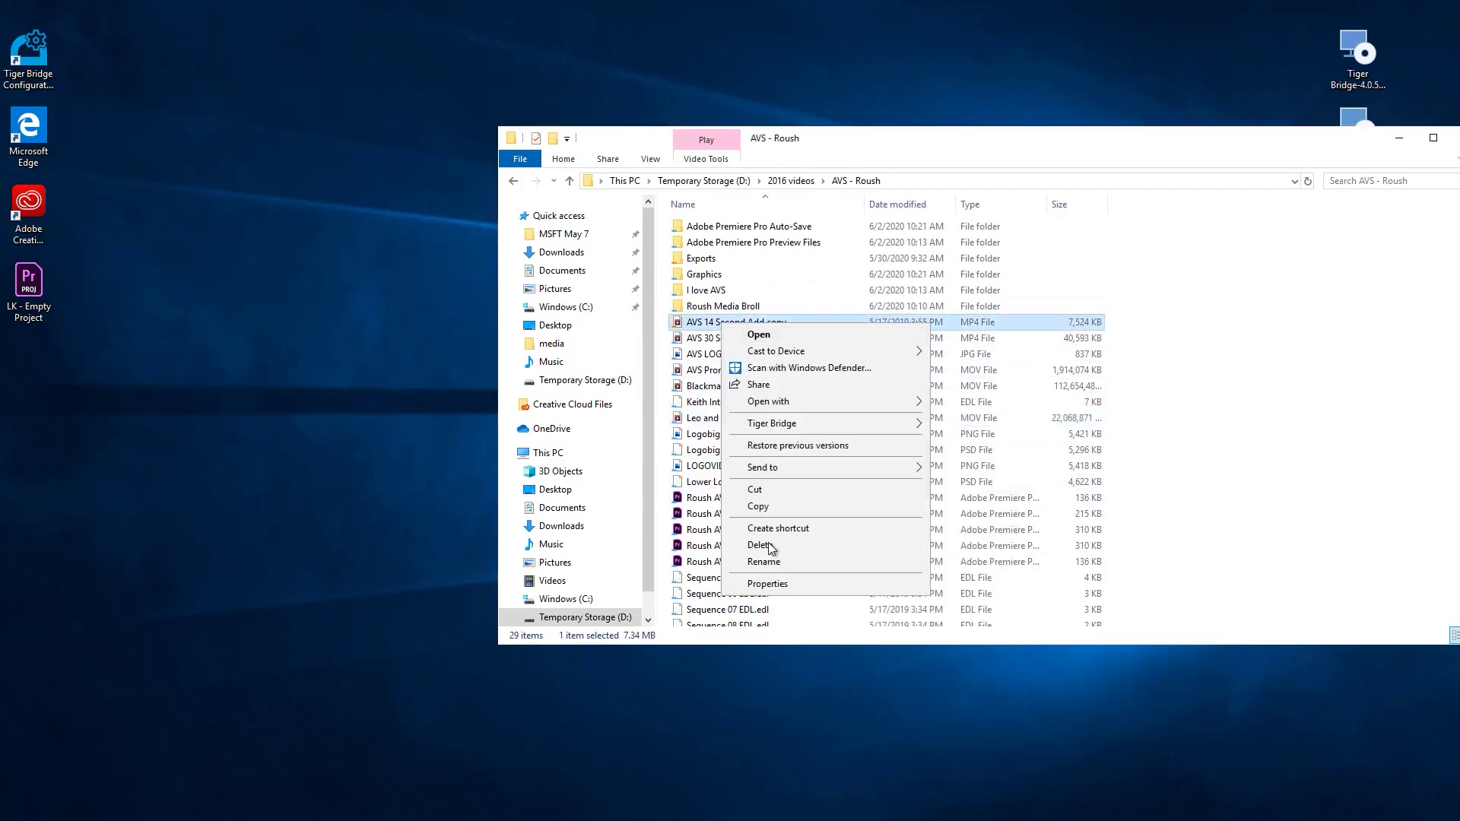
{"action": "left_click", "coordinate": [769, 584]}
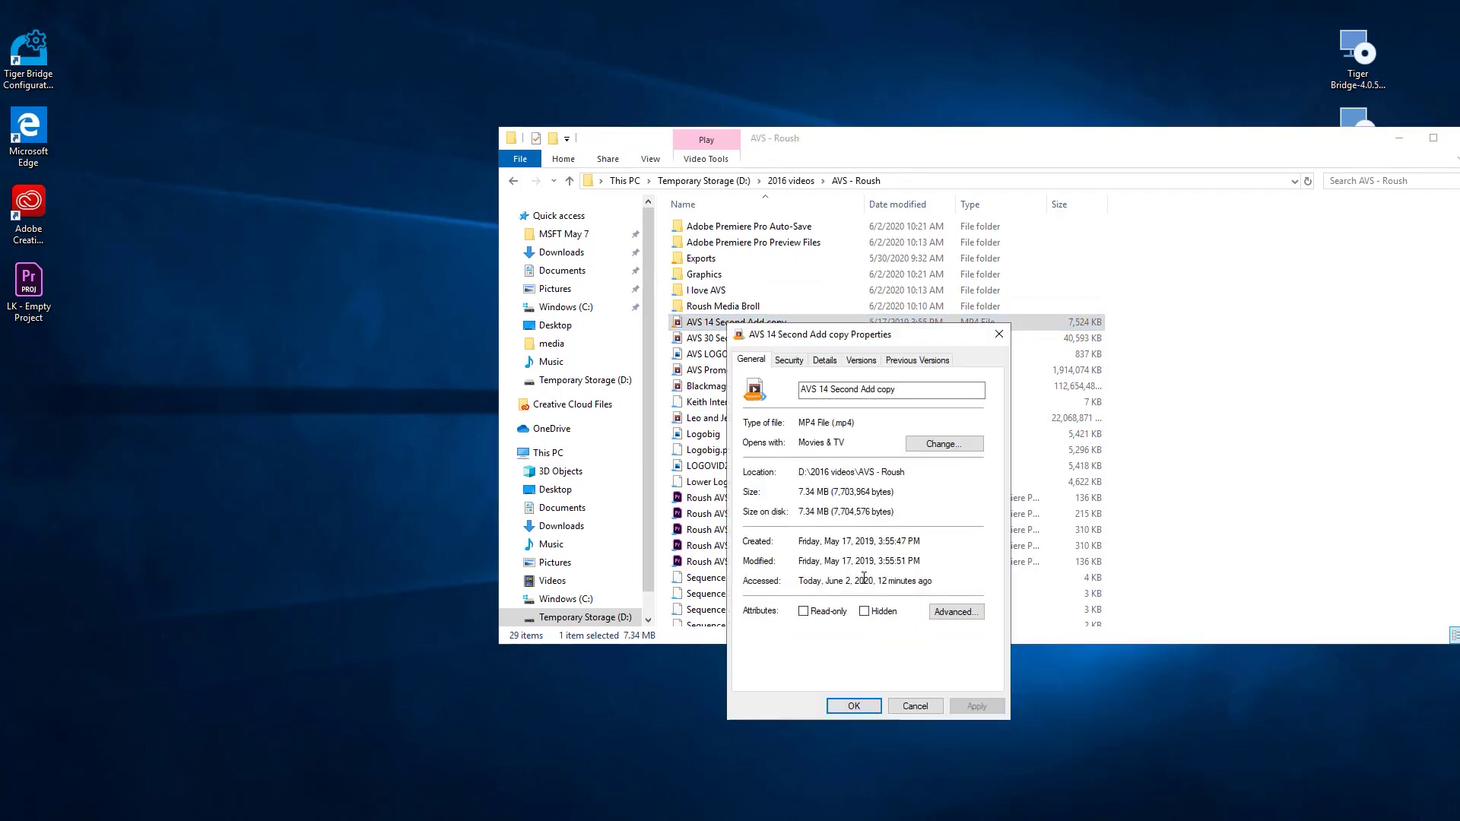
{"action": "left_click", "coordinate": [911, 707]}
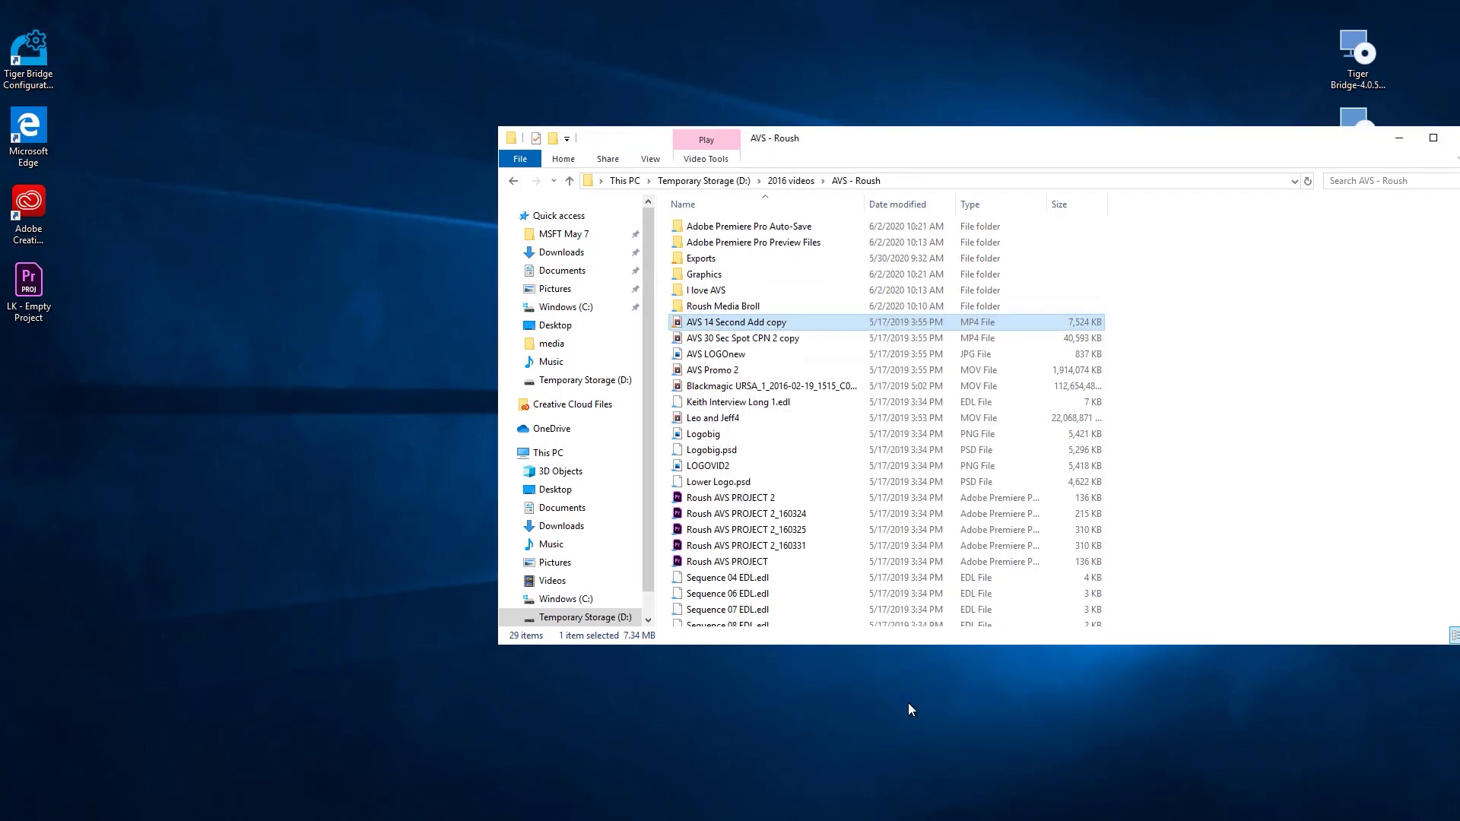
Open 01 Roush AVS.prproj from D:'s I love AVS folder in Premiere Pro
{"action": "double_click", "coordinate": [715, 290]}
{"action": "left_click", "coordinate": [644, 253]}
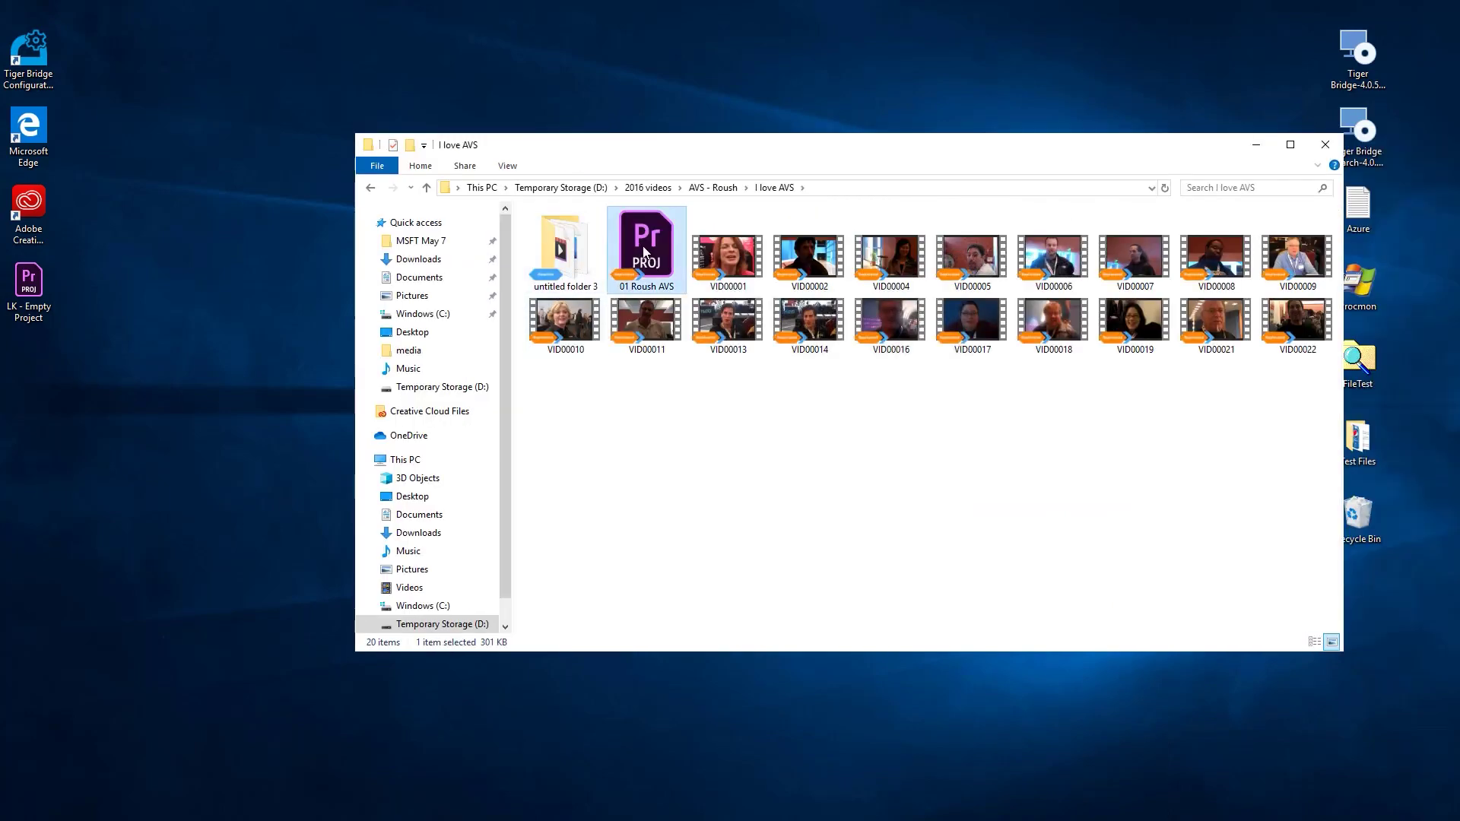
{"action": "double_click", "coordinate": [644, 253]}
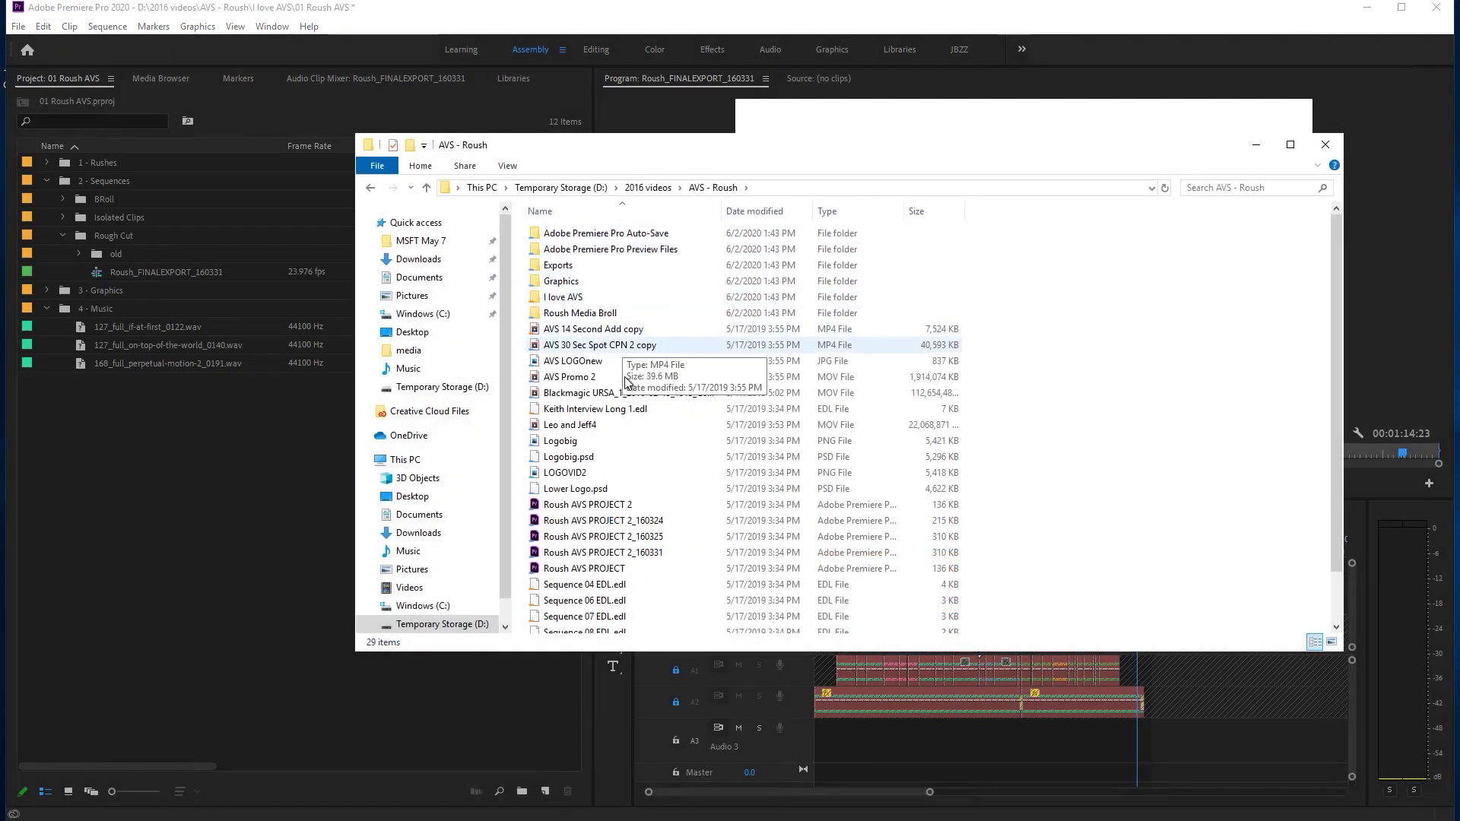
Drag Leo and Jeff4 onto the Roush_FINALEXPORT_160331 timeline after its last clip
{"action": "left_click", "coordinate": [574, 424]}
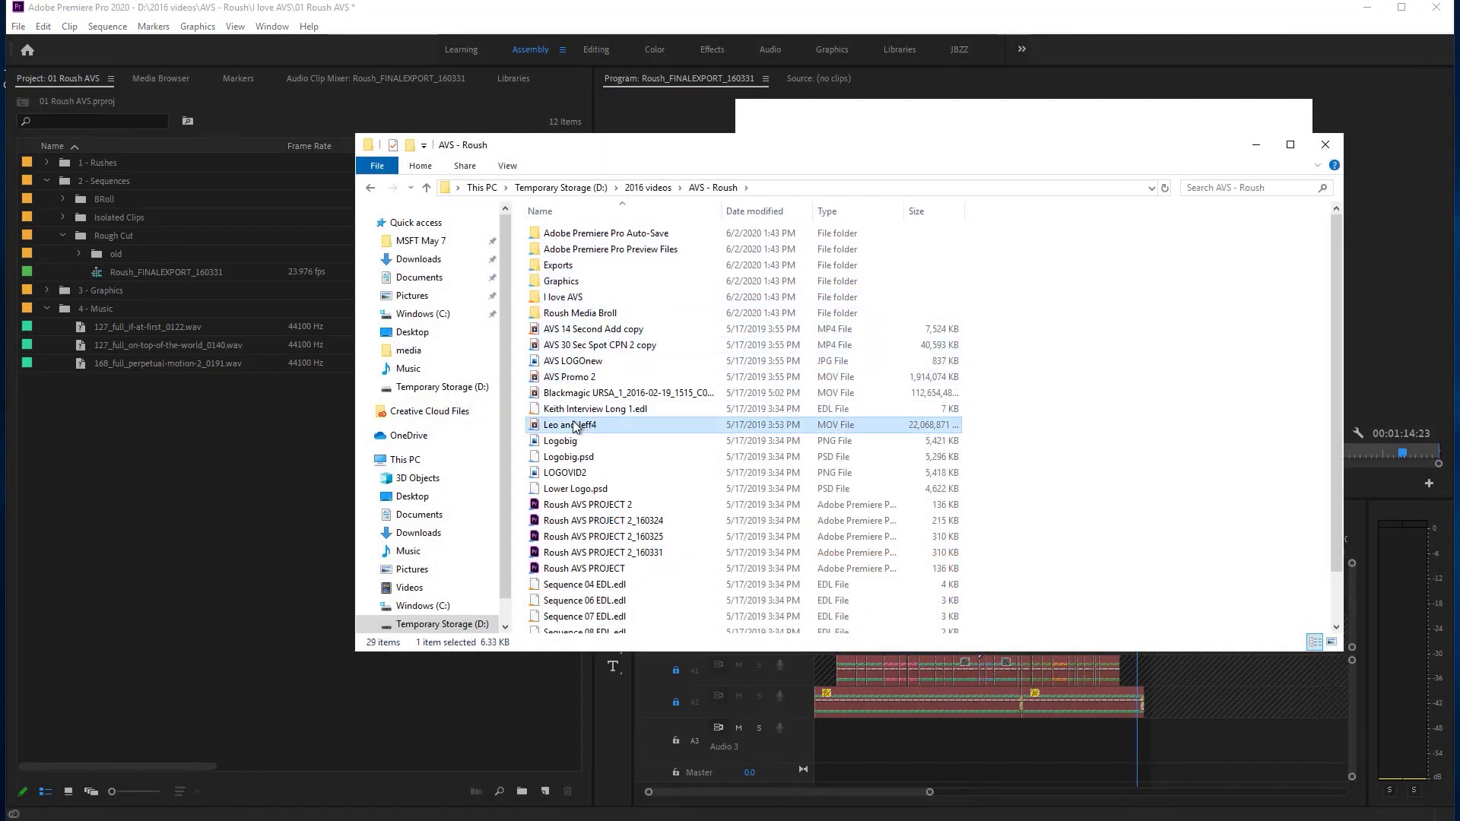
{"action": "left_click_drag", "start_coordinate": [885, 524], "coordinate": [1144, 686]}
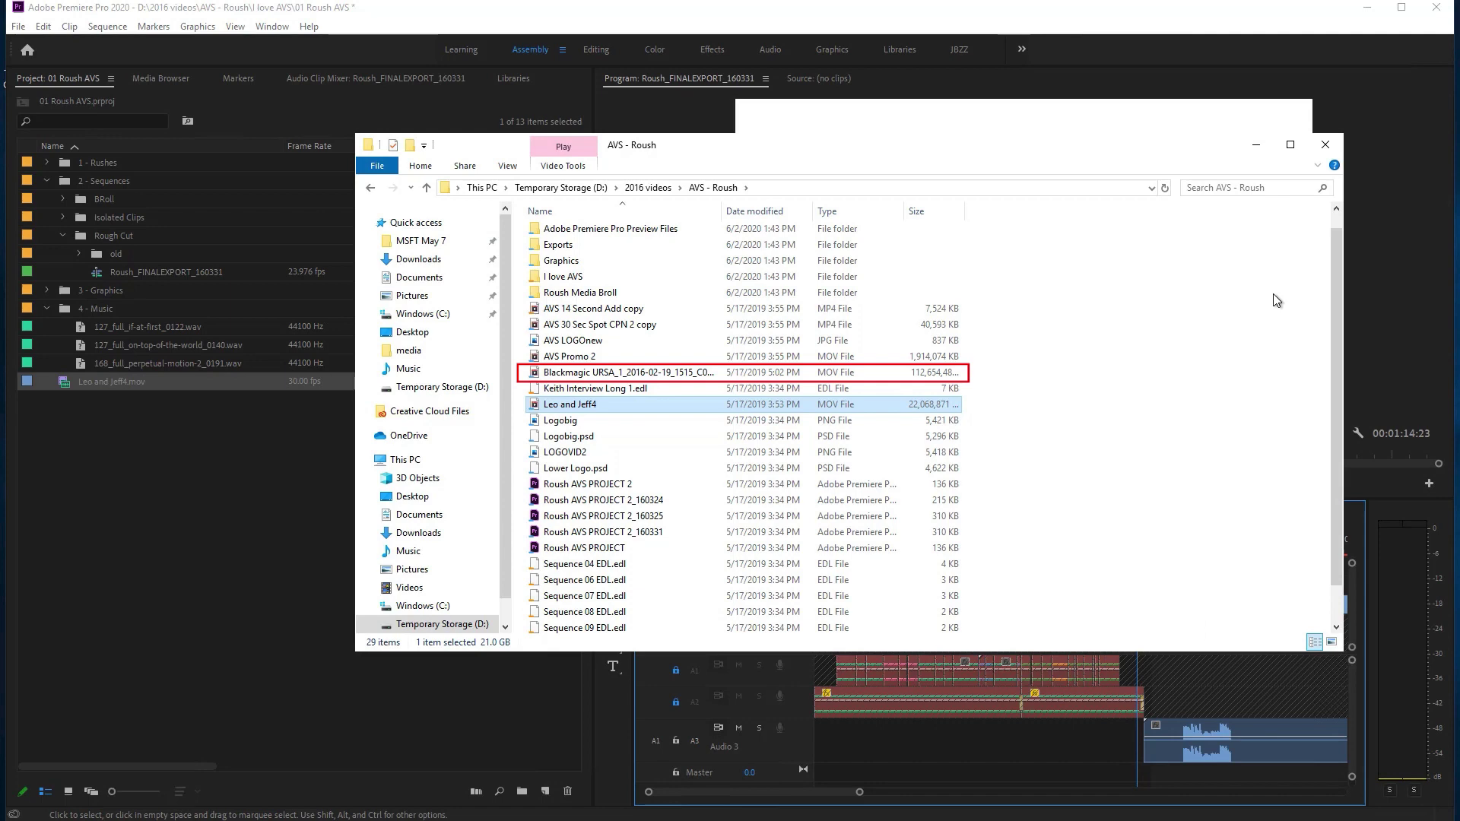
Play the timeline from 00:01:32:15 through Leo and Jeff4.mov, then quit Premiere Pro, saving the project
{"action": "left_click", "coordinate": [1256, 145]}
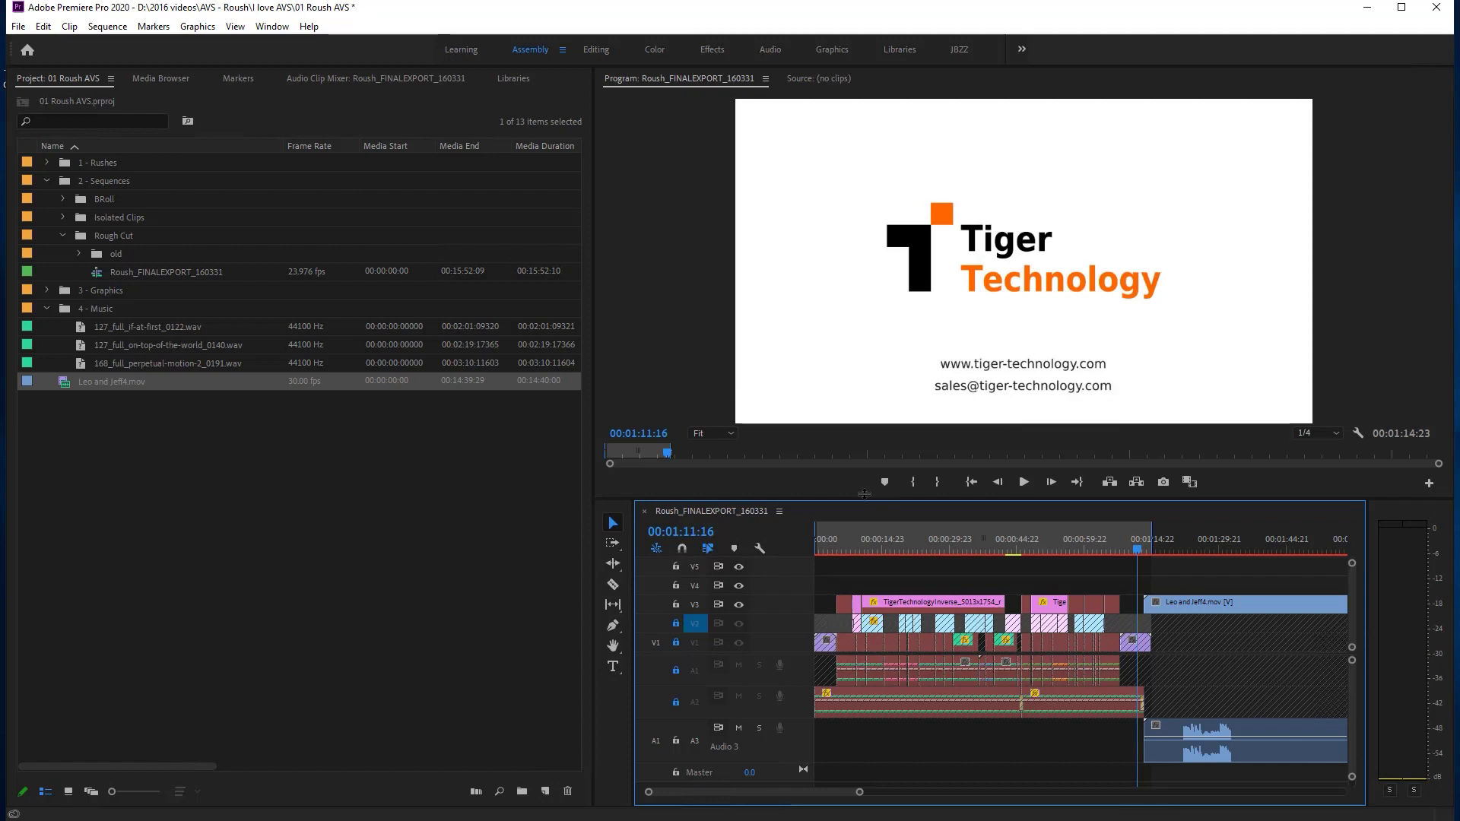
{"action": "left_click_drag", "start_coordinate": [1206, 542], "coordinate": [1231, 542]}
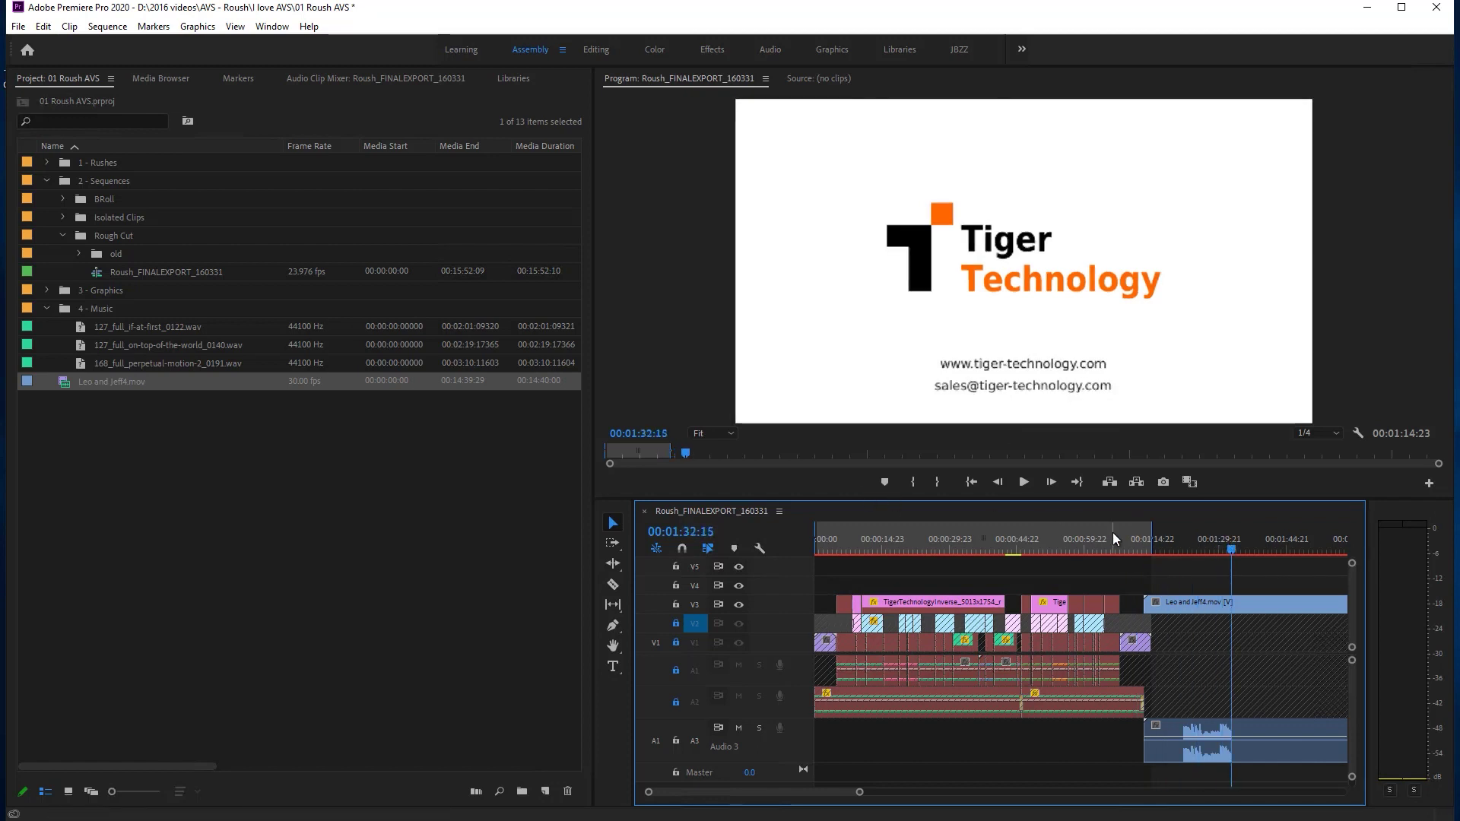
{"action": "left_click", "coordinate": [1023, 482]}
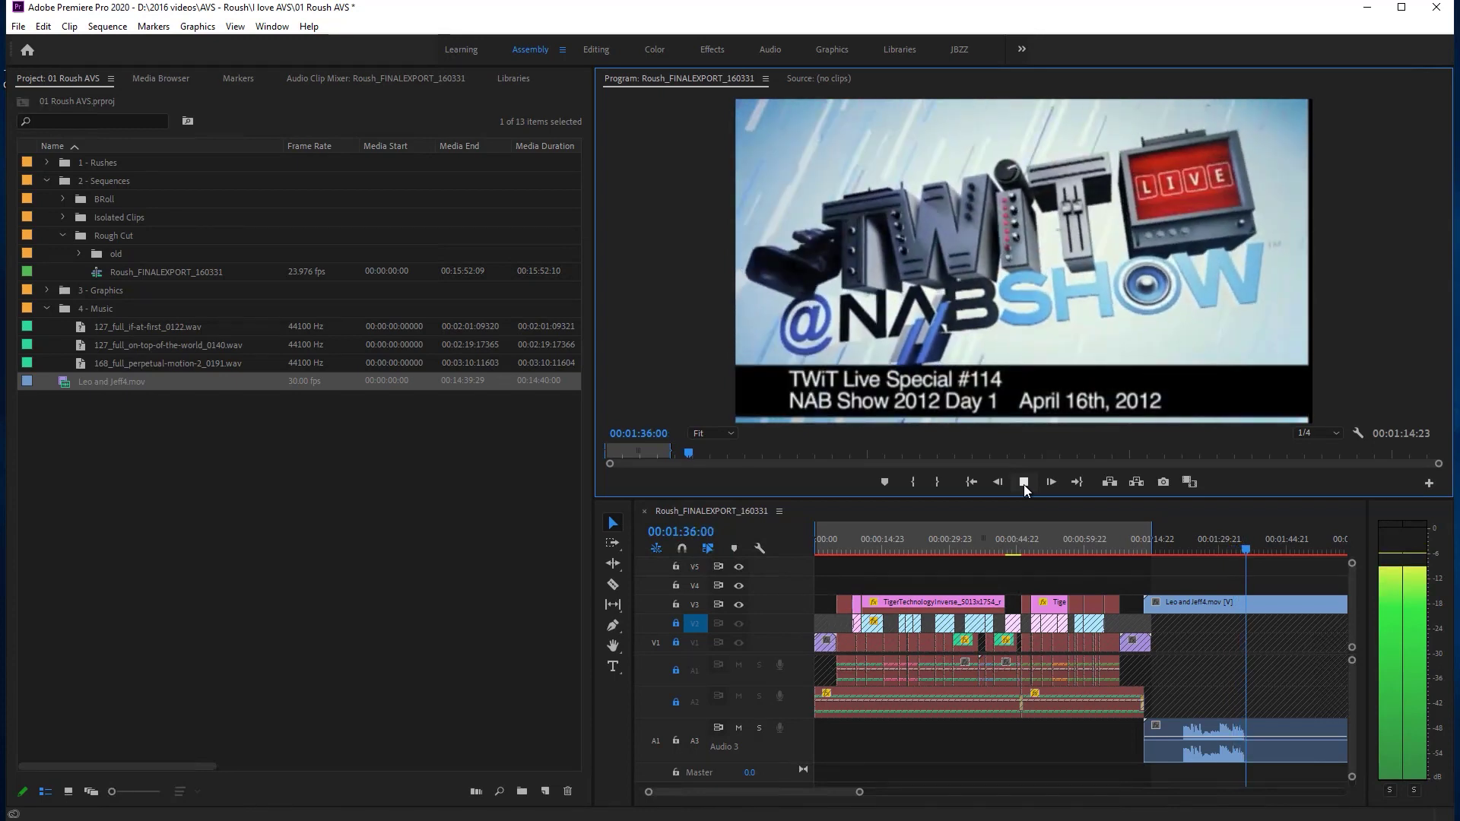
{"action": "left_click", "coordinate": [1023, 482]}
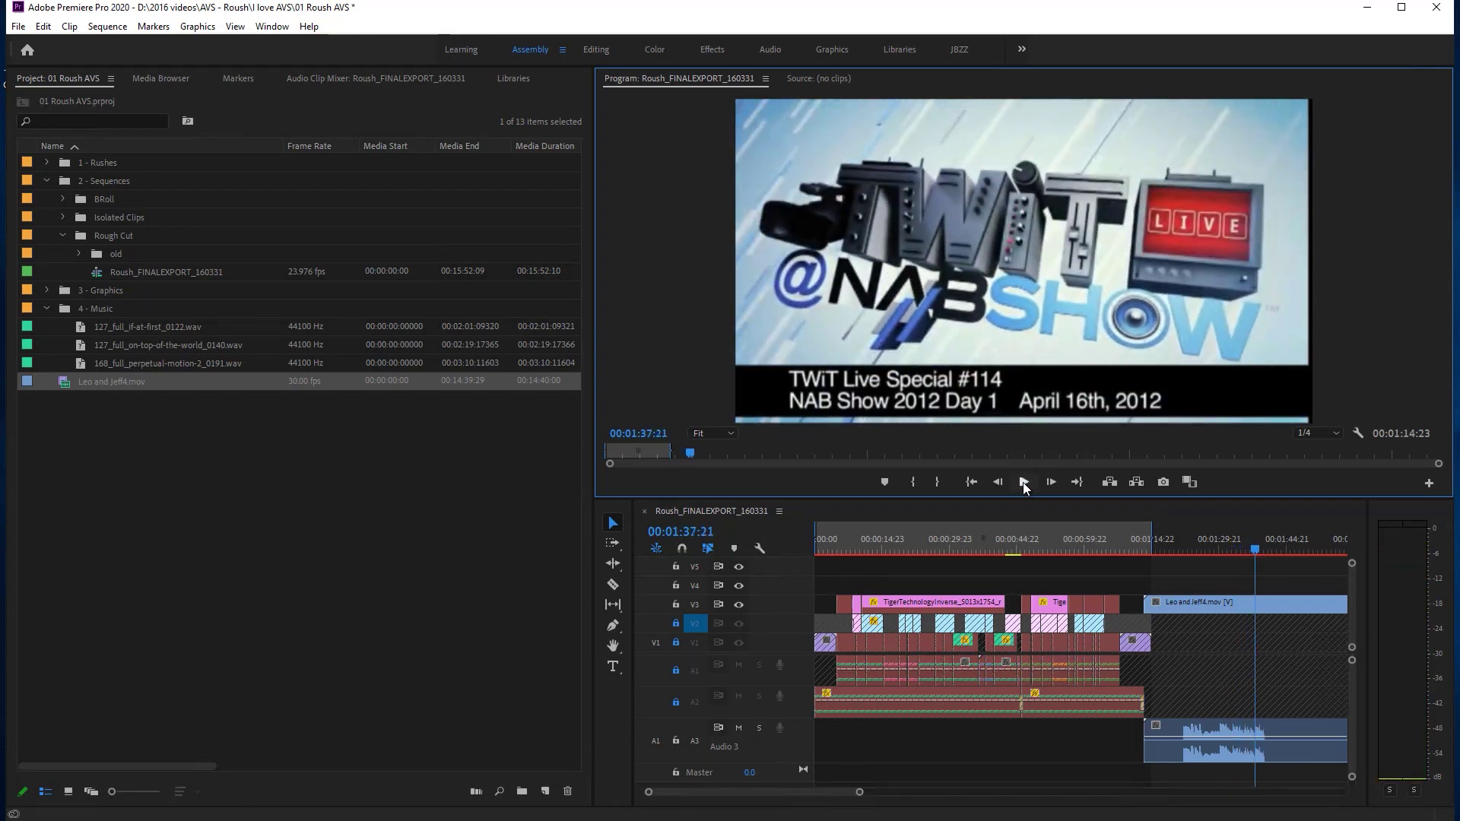
{"action": "left_click", "coordinate": [1439, 21]}
{"action": "left_click", "coordinate": [663, 425]}
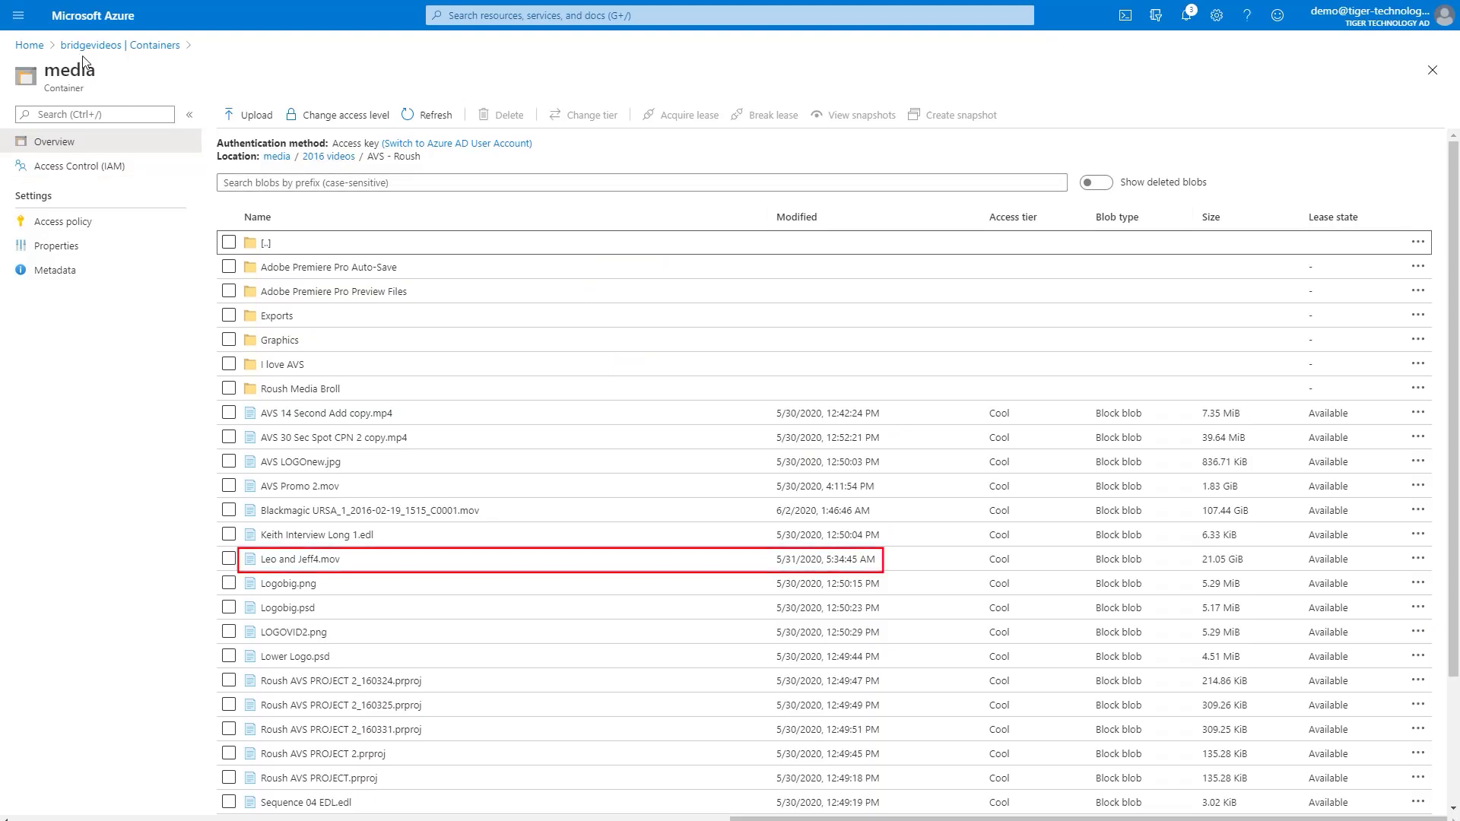
Go from the Azure portal home page to the PremiereProVM virtual machine overview
{"action": "left_click", "coordinate": [30, 45]}
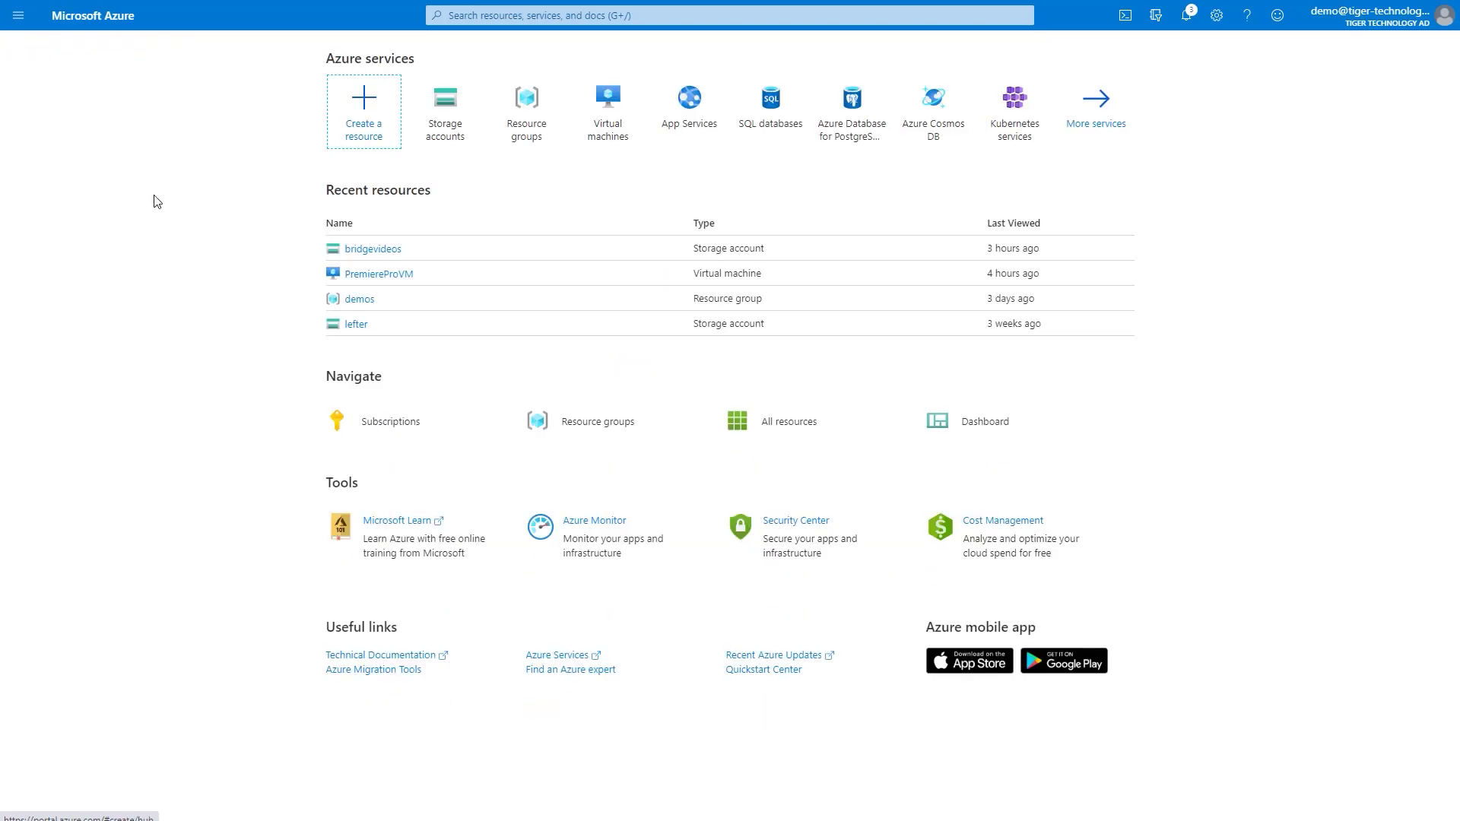
{"action": "left_click", "coordinate": [354, 275]}
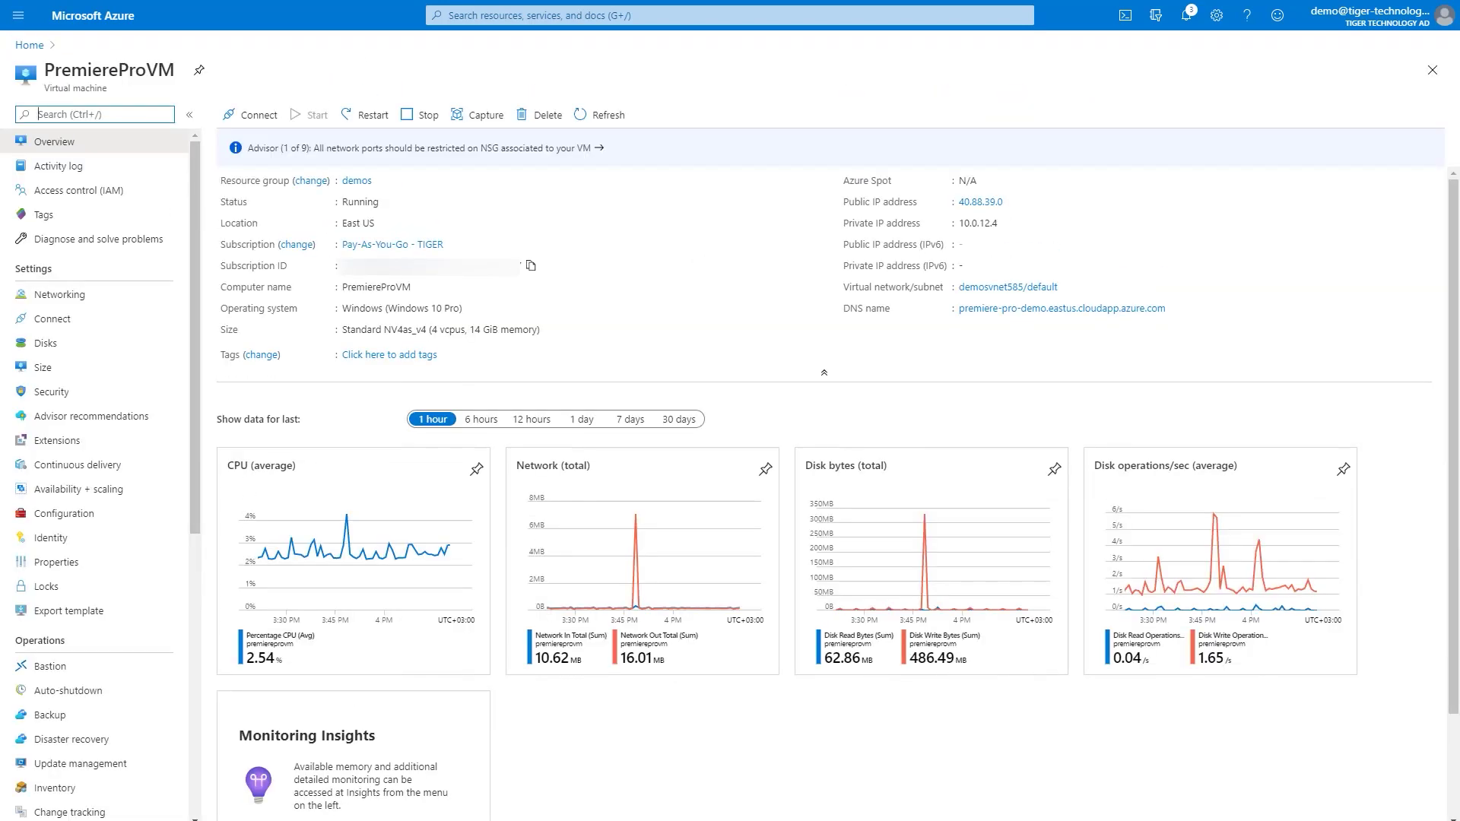
Stop PremiereProVM until it reads Stopped (deallocated), then start it again
{"action": "left_click", "coordinate": [426, 115]}
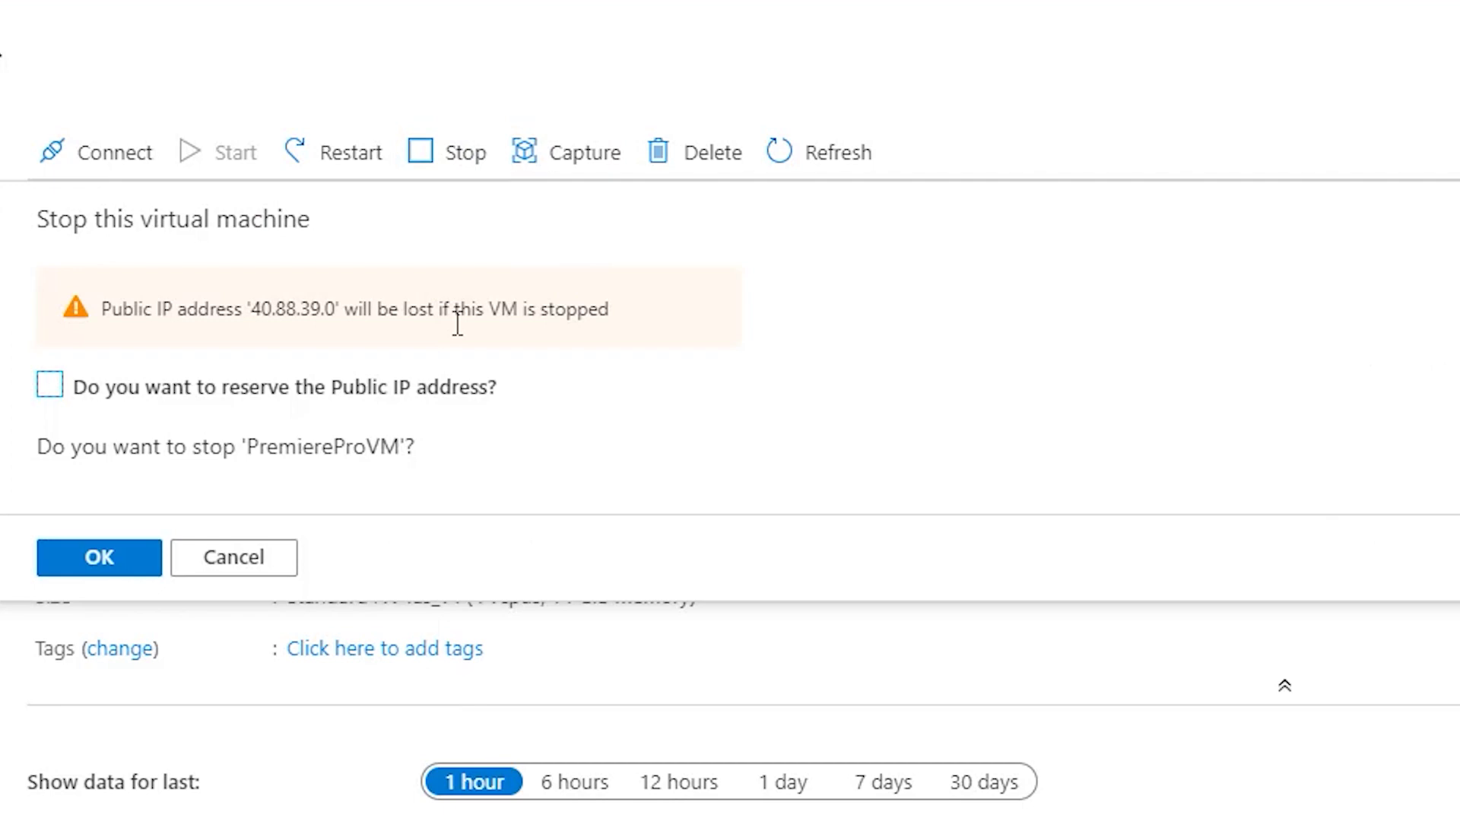
{"action": "left_click", "coordinate": [113, 562]}
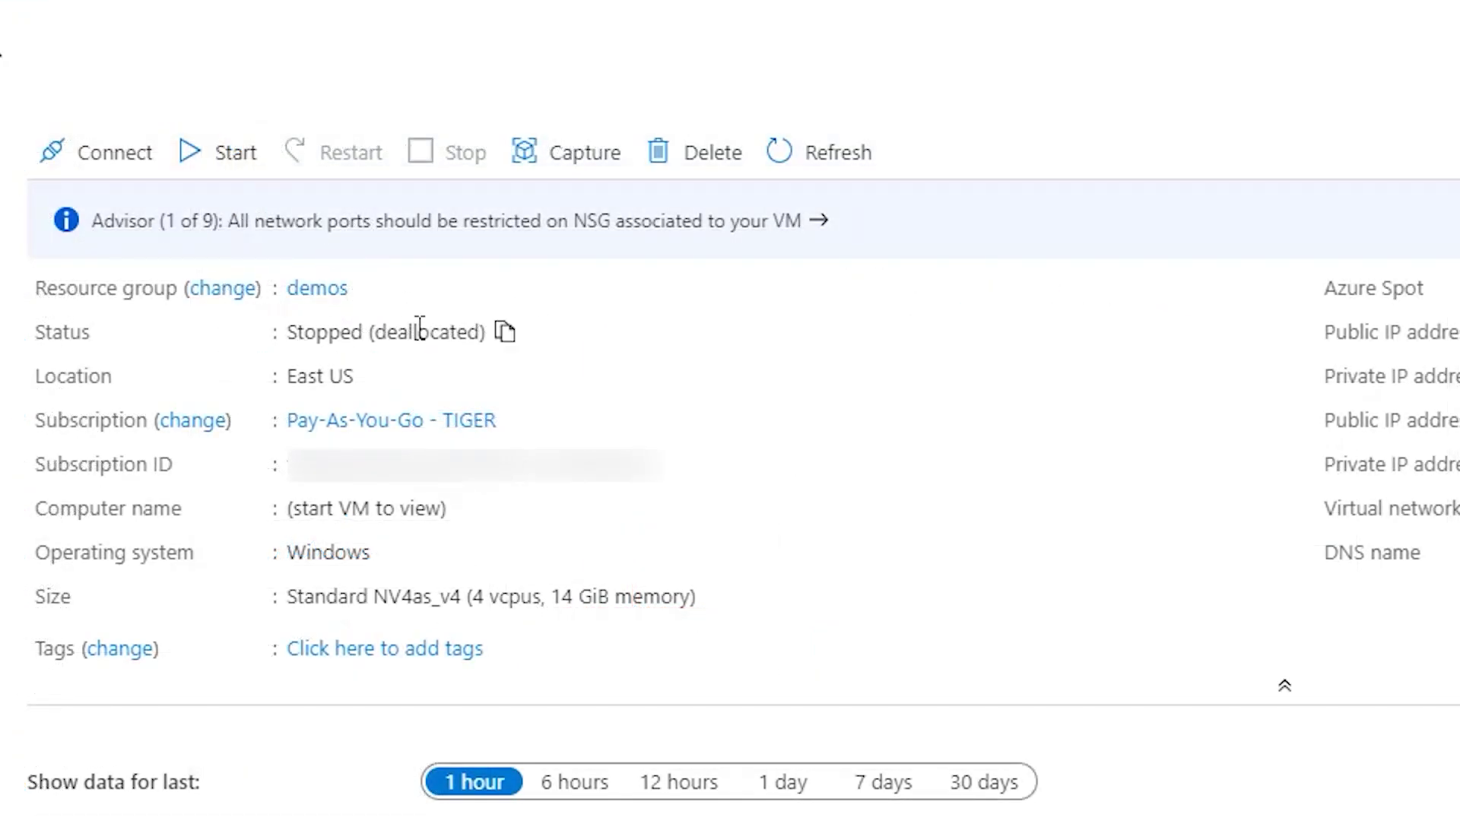
{"action": "left_click", "coordinate": [202, 161]}
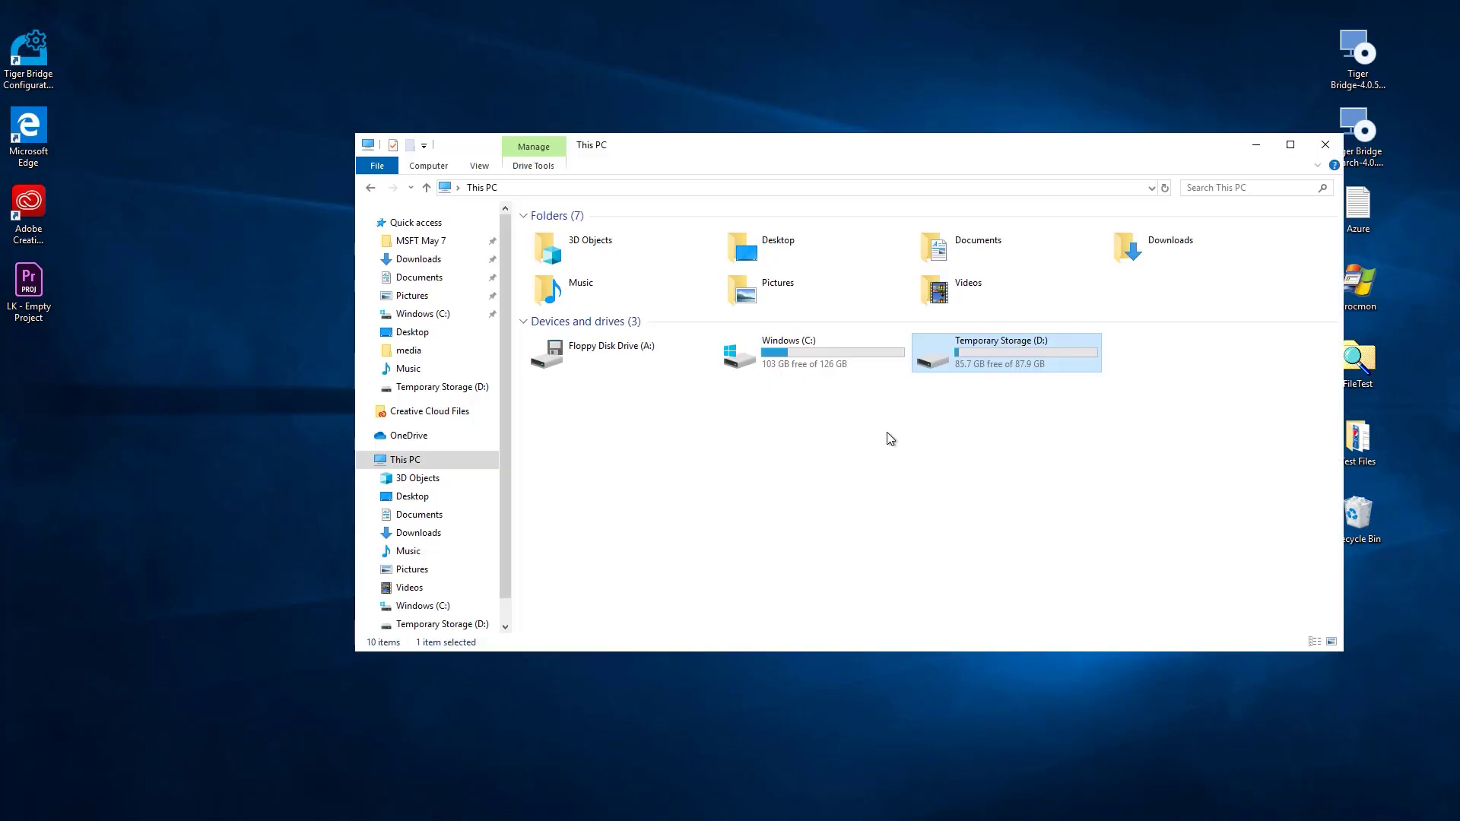
Open Temporary Storage (D:), which now holds only DATALOSS_WARNING_README
{"action": "double_click", "coordinate": [988, 360]}
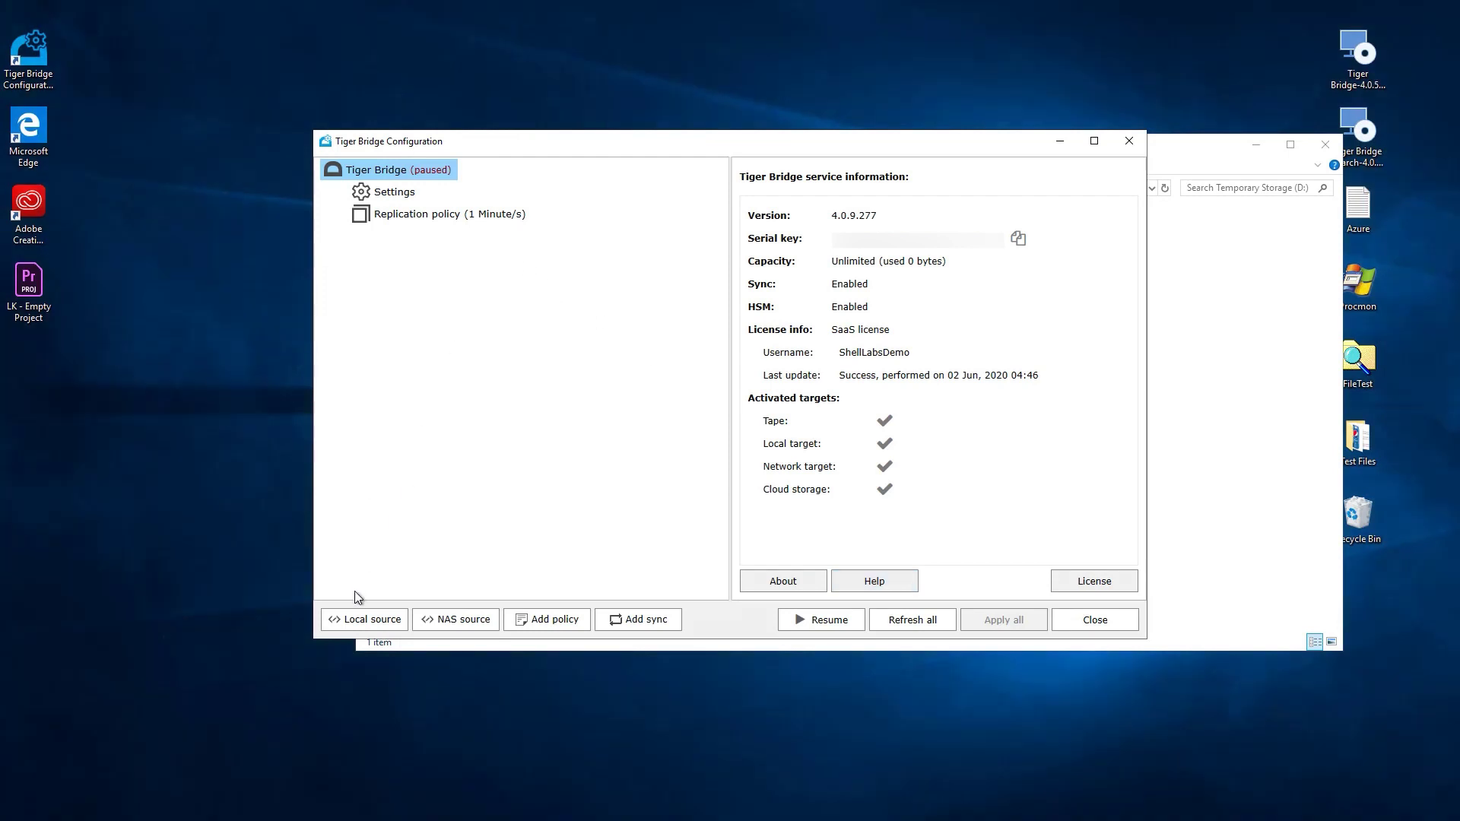
Add Temporary Storage (D:) as the Tiger Bridge local source
{"action": "left_click", "coordinate": [363, 620]}
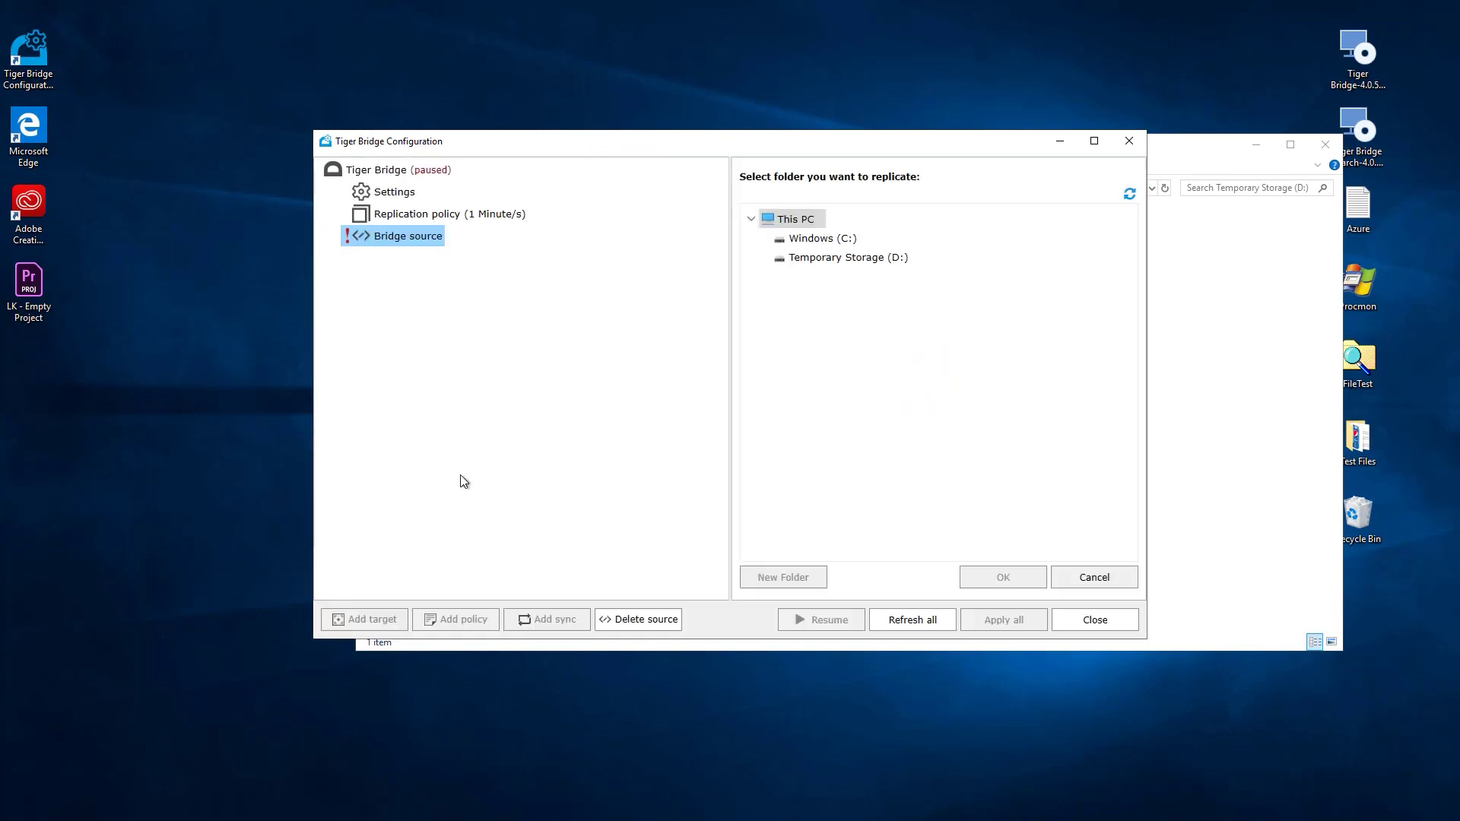
{"action": "left_click", "coordinate": [808, 258]}
{"action": "left_click", "coordinate": [995, 577]}
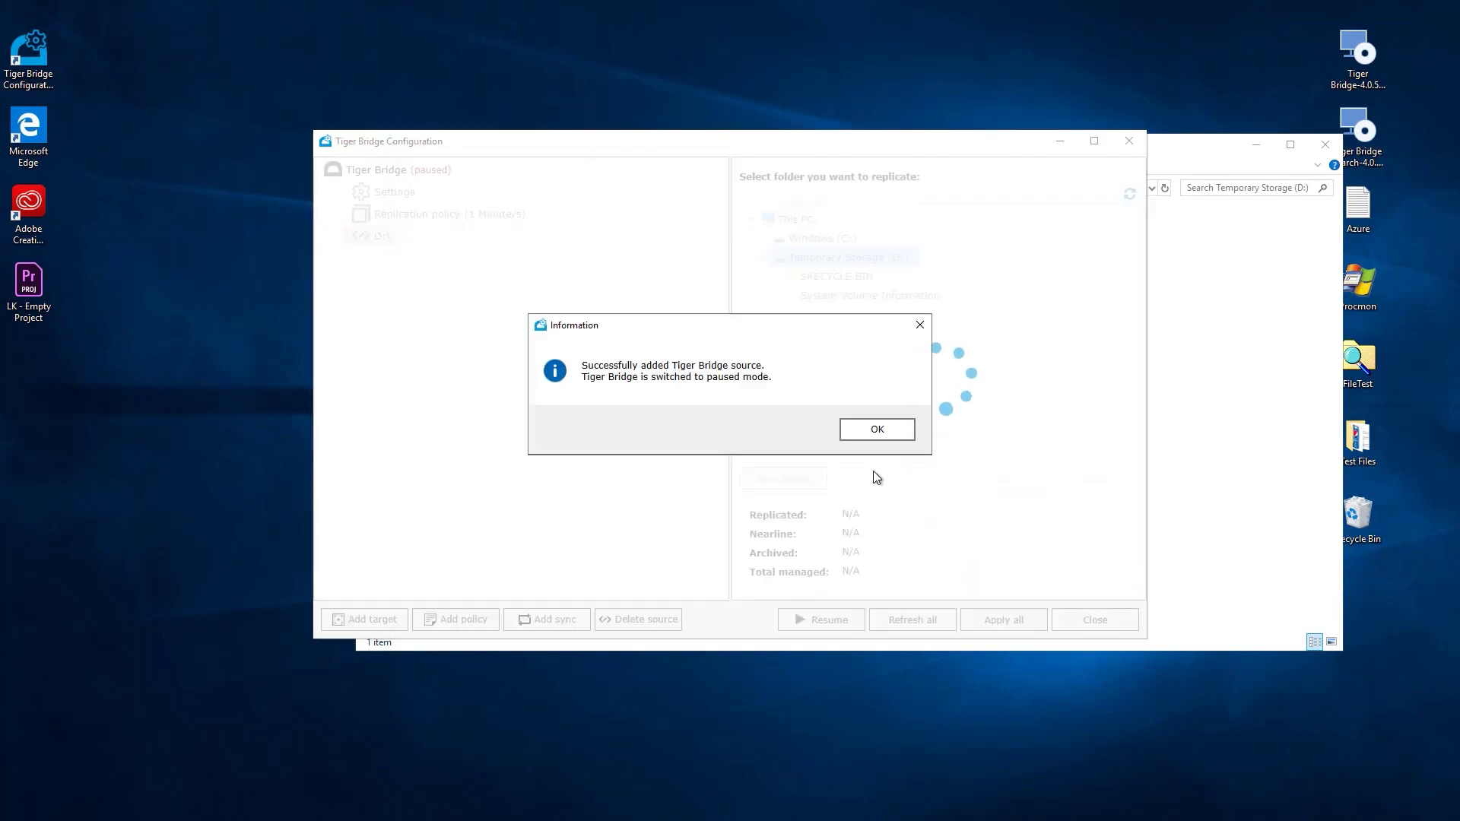
{"action": "left_click", "coordinate": [883, 433]}
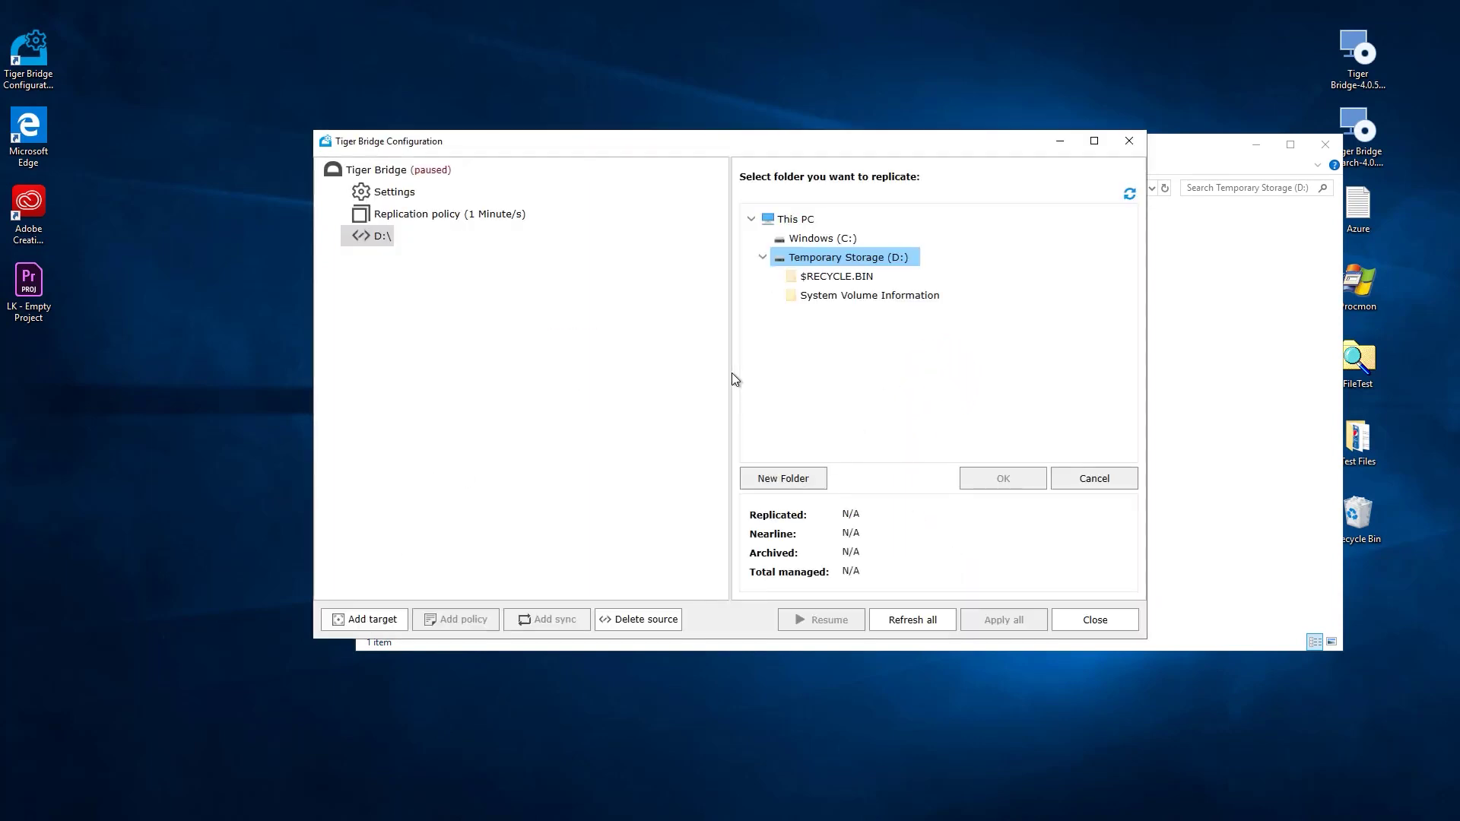
Add the Azure media container as the bridge target and resume the Tiger Bridge service
{"action": "left_click", "coordinate": [377, 620]}
{"action": "left_click", "coordinate": [459, 380]}
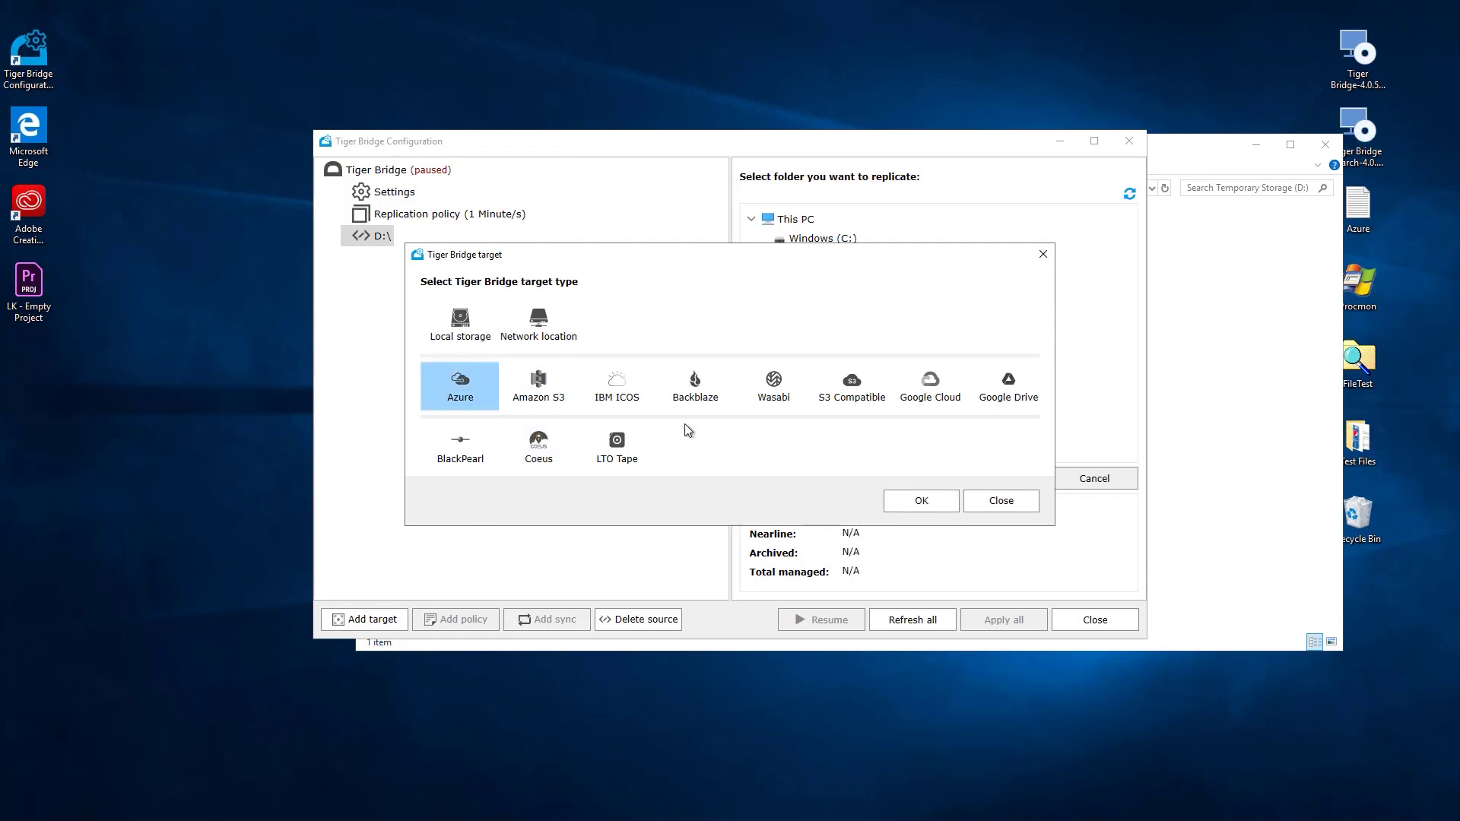
{"action": "left_click", "coordinate": [918, 500]}
{"action": "left_click", "coordinate": [1036, 446]}
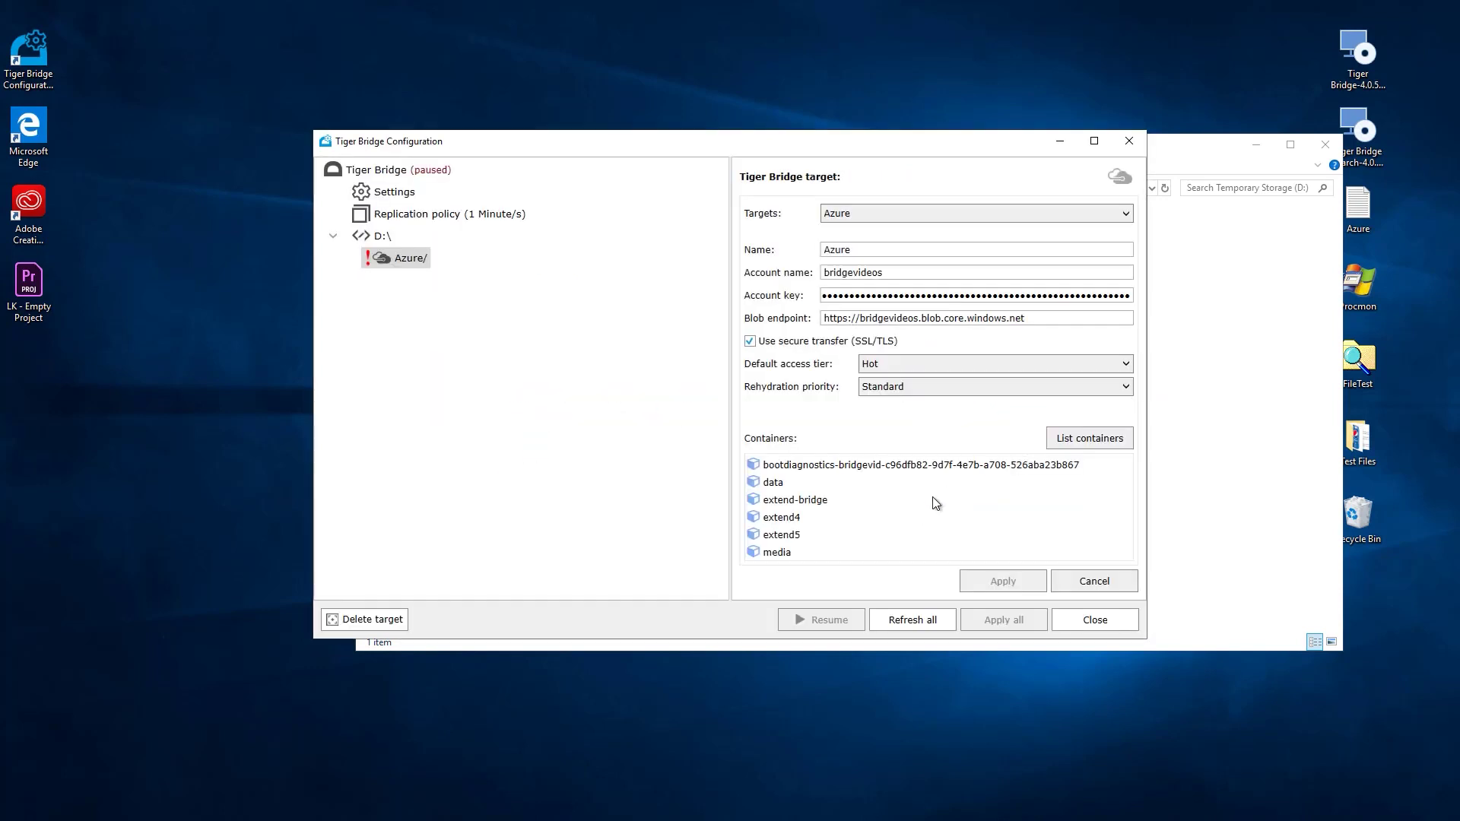
{"action": "left_click", "coordinate": [783, 483]}
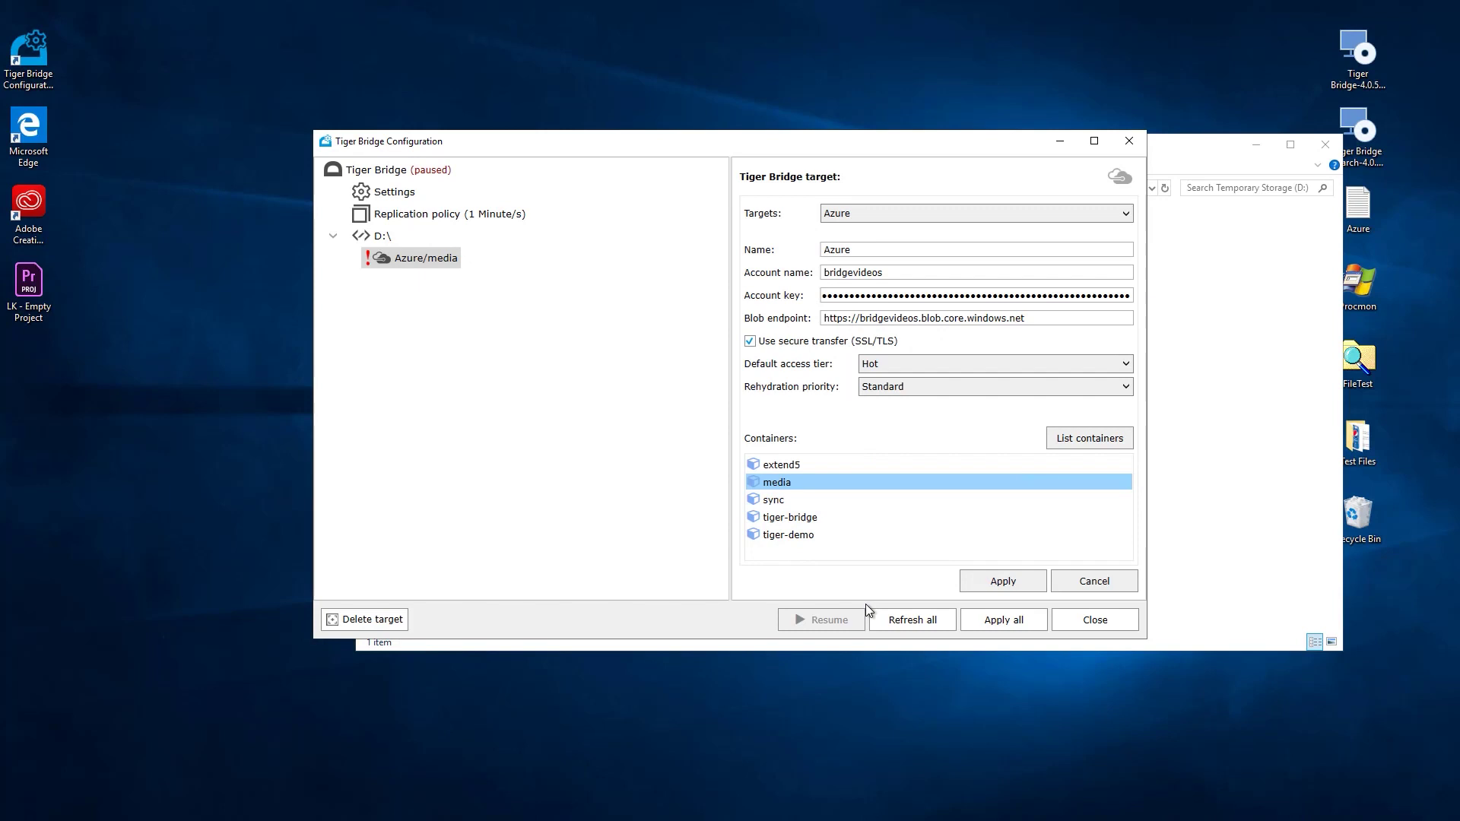
{"action": "left_click", "coordinate": [962, 583]}
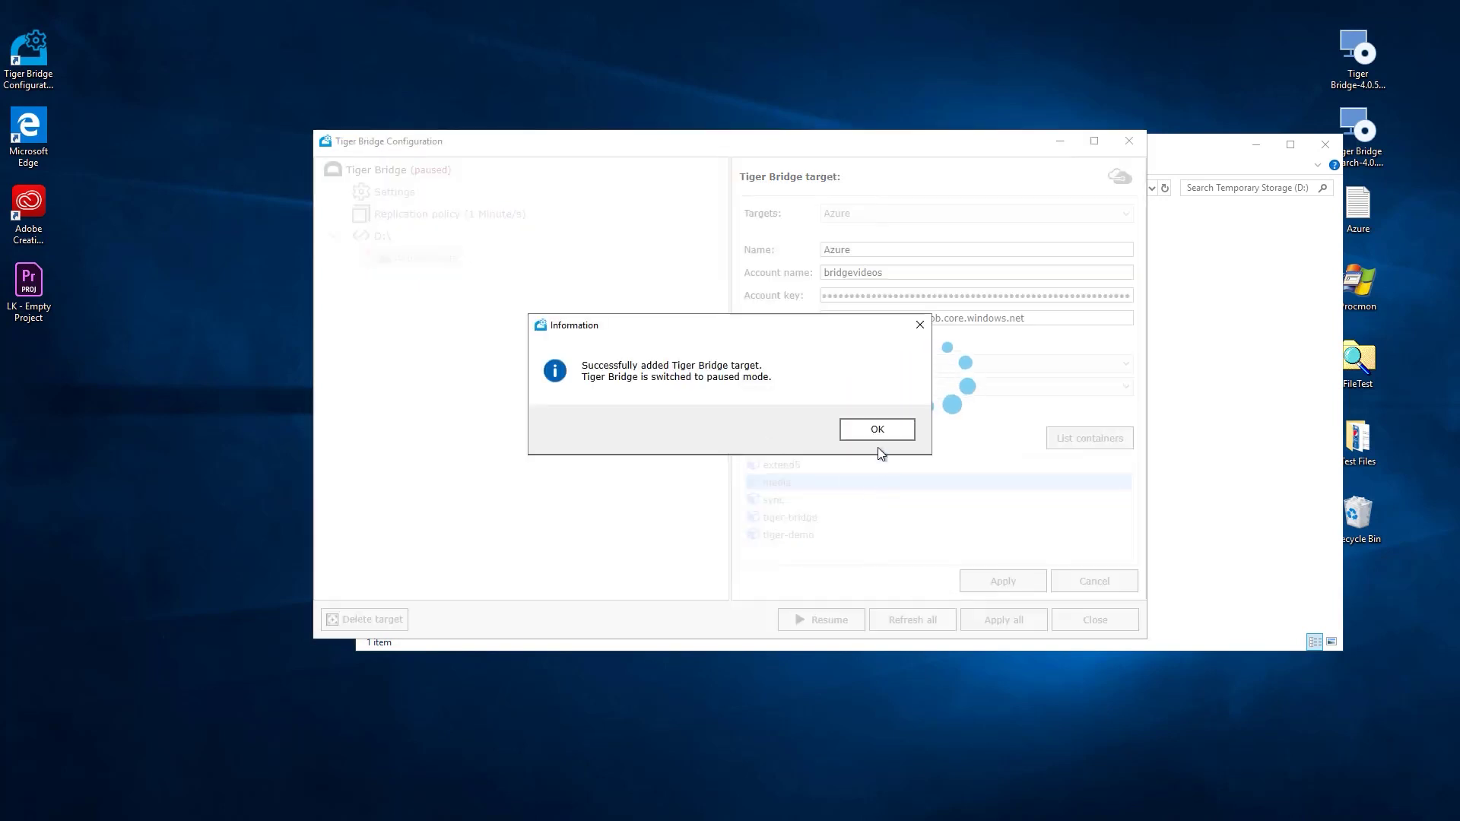
{"action": "left_click", "coordinate": [879, 435]}
{"action": "left_click", "coordinate": [418, 173]}
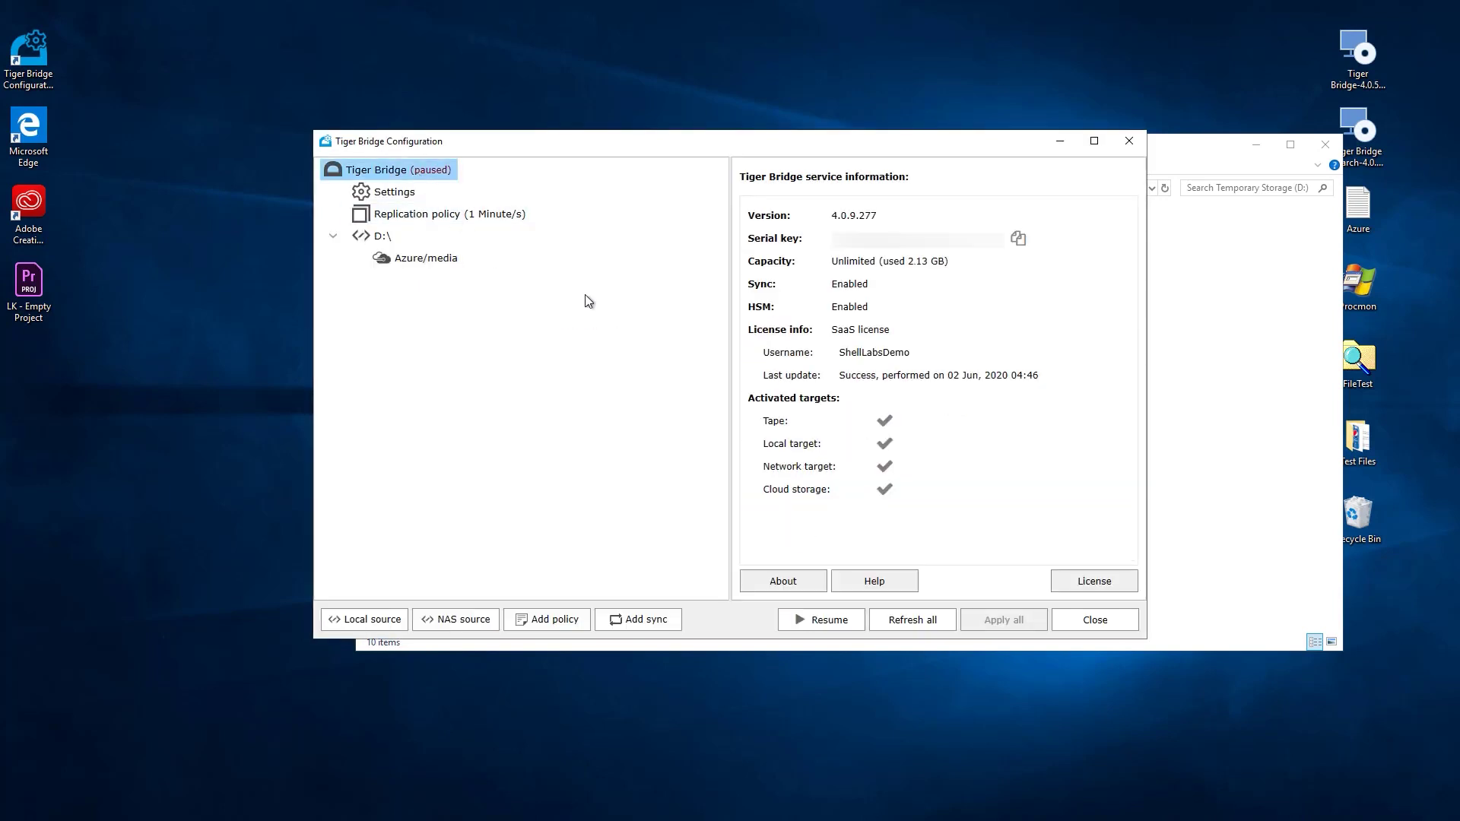
{"action": "left_click", "coordinate": [803, 616]}
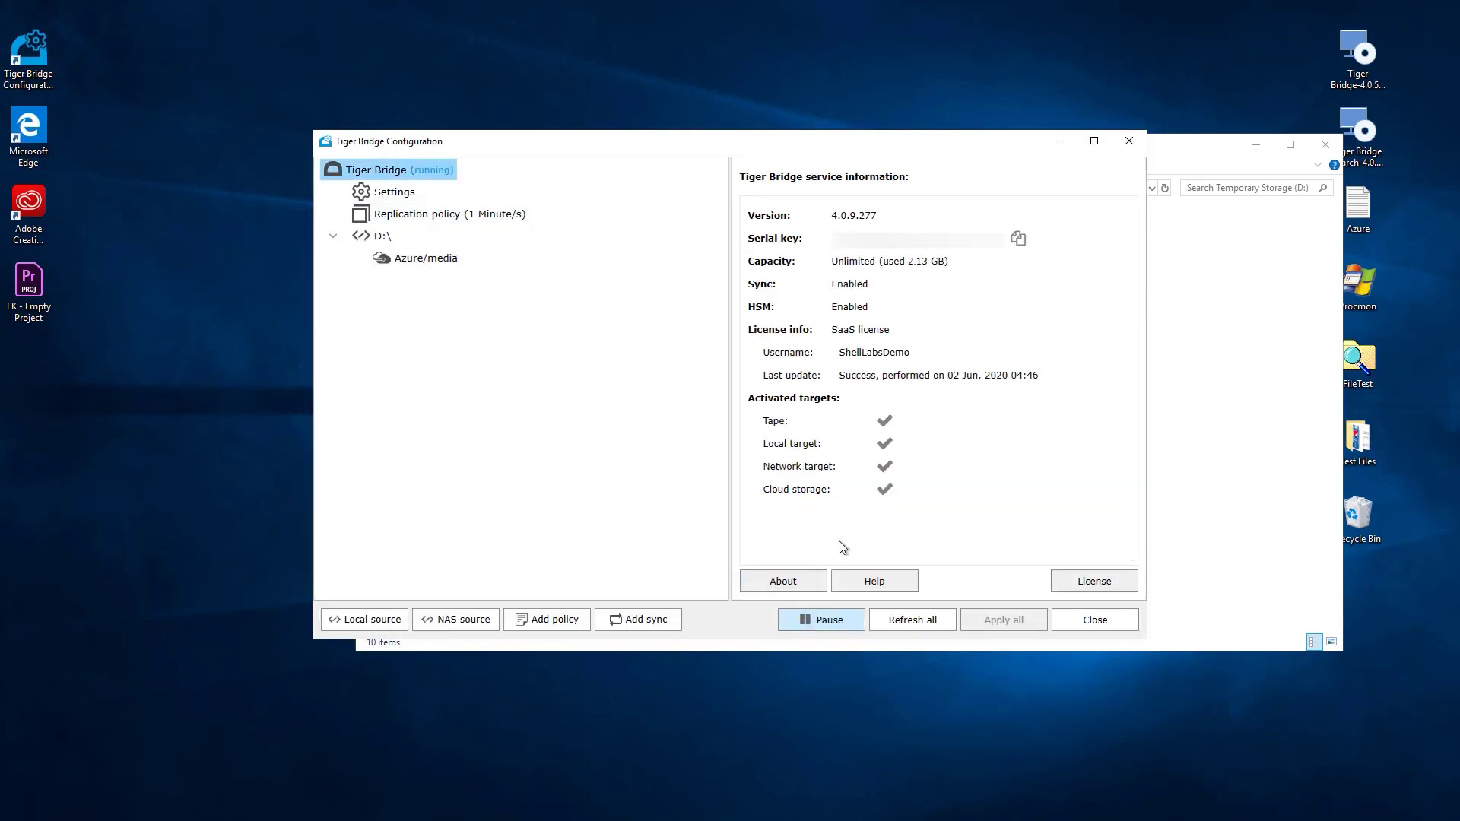
Open the 01 Roush AVS project from D:\2016 videos\AVS - Roush\I love AVS
{"action": "left_click", "coordinate": [1189, 285]}
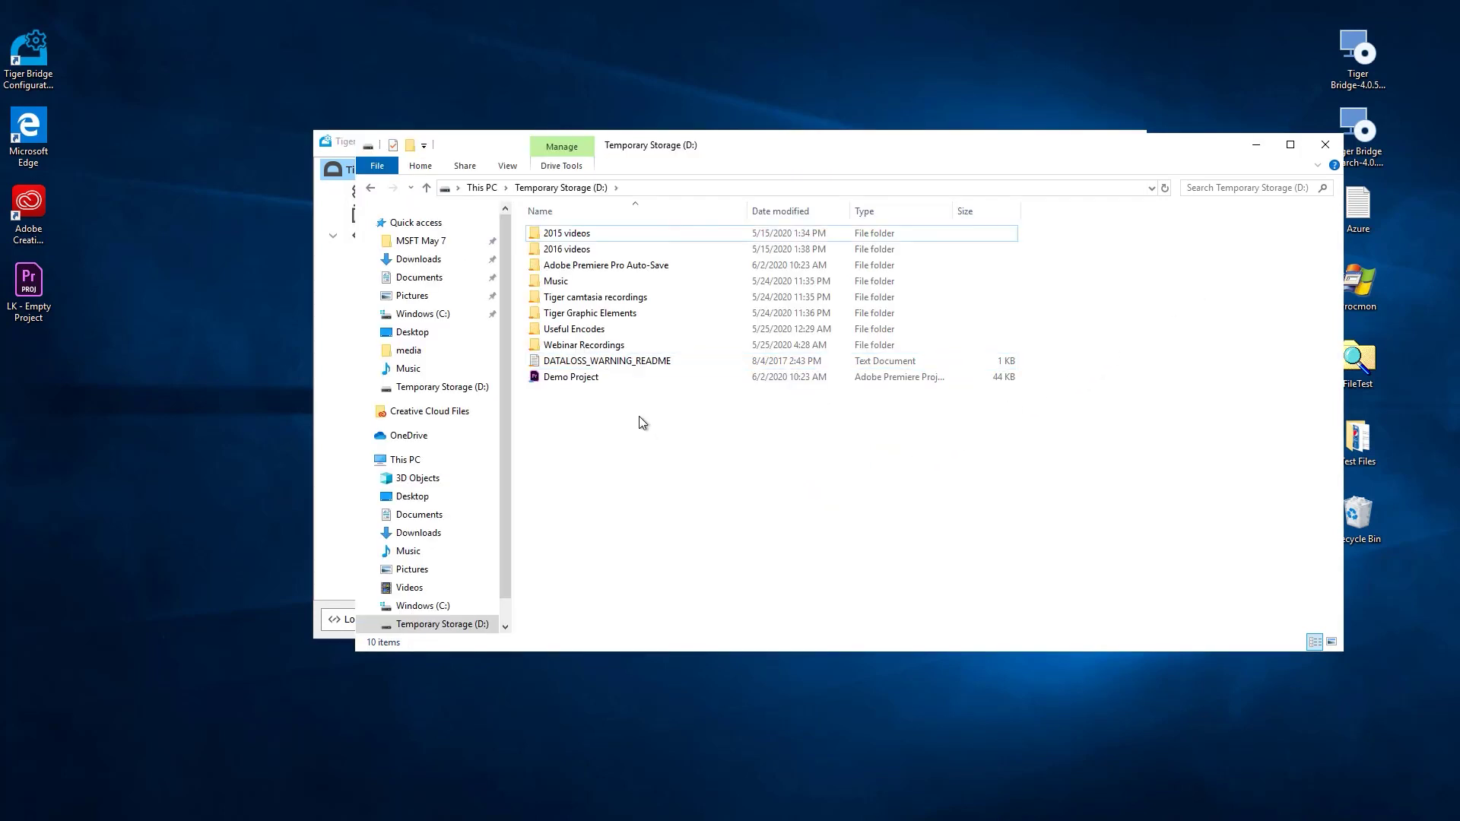
{"action": "left_click", "coordinate": [597, 377]}
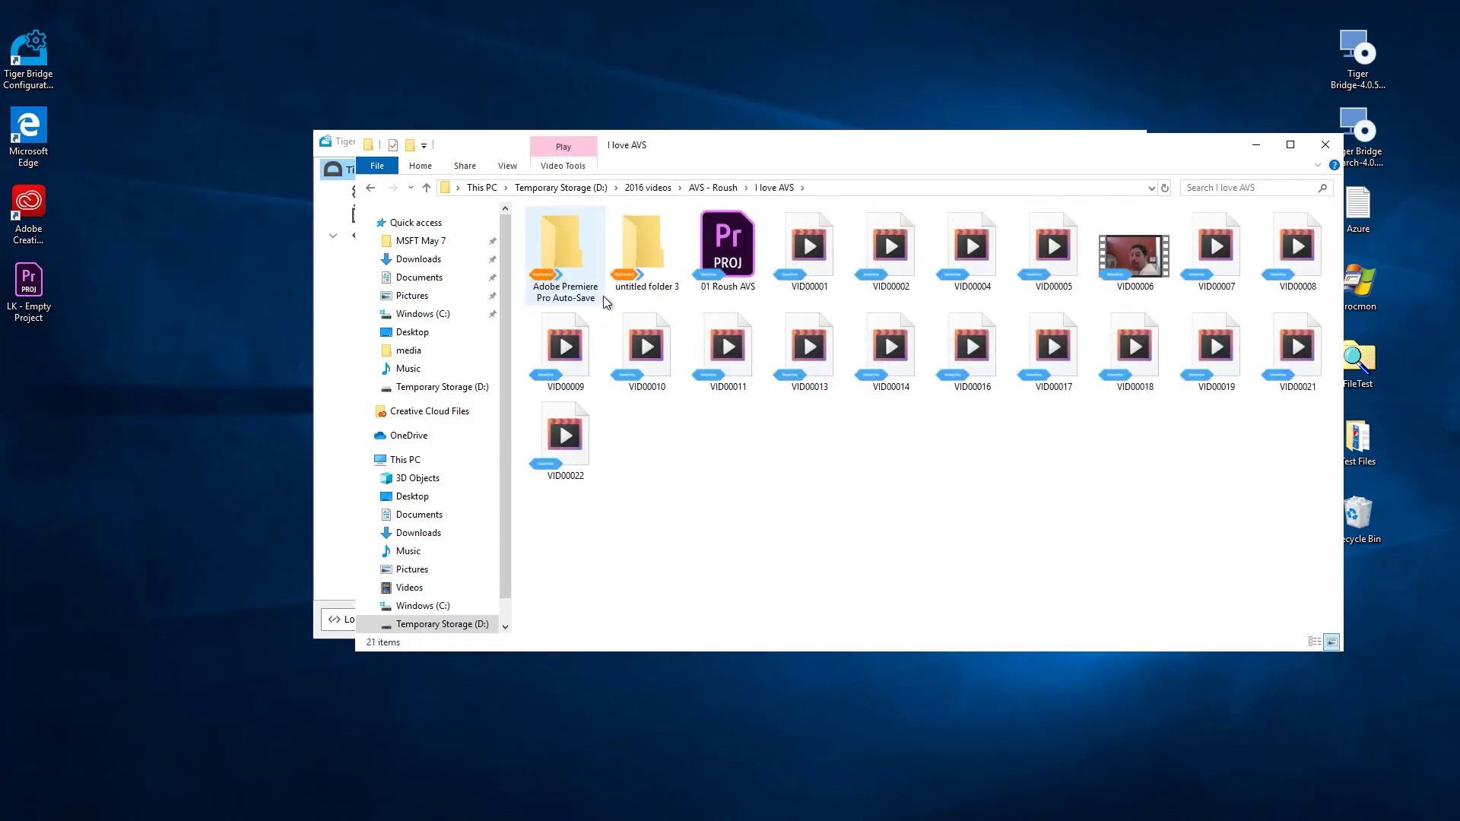
{"action": "double_click", "coordinate": [721, 236]}
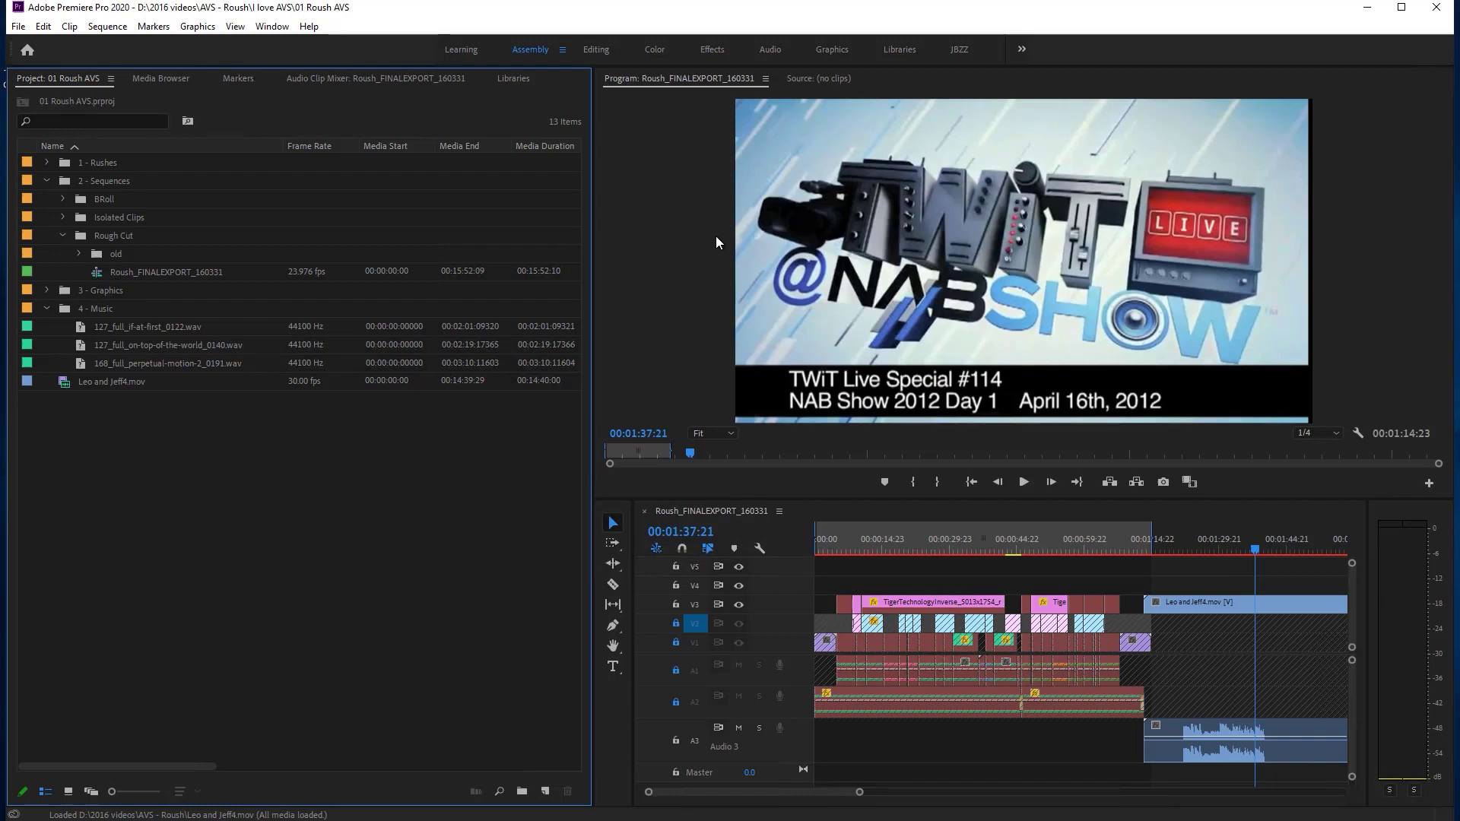
Play Roush_FINALEXPORT_160331 from 00:01:31:15 through the Leo and Jeff4.mov footage, then stop
{"action": "left_click", "coordinate": [1234, 549]}
{"action": "left_click", "coordinate": [1227, 548]}
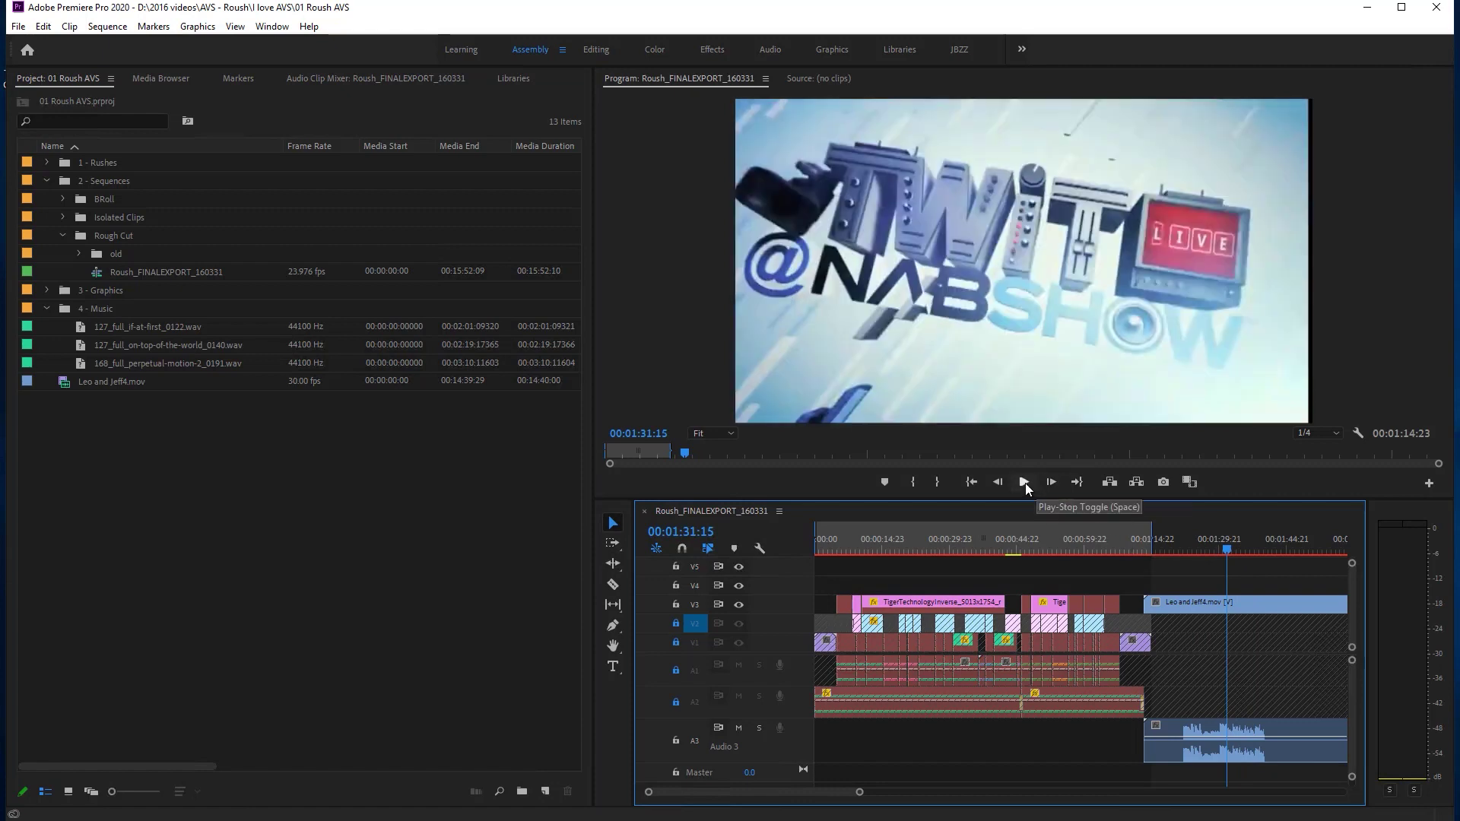
{"action": "left_click", "coordinate": [1024, 482]}
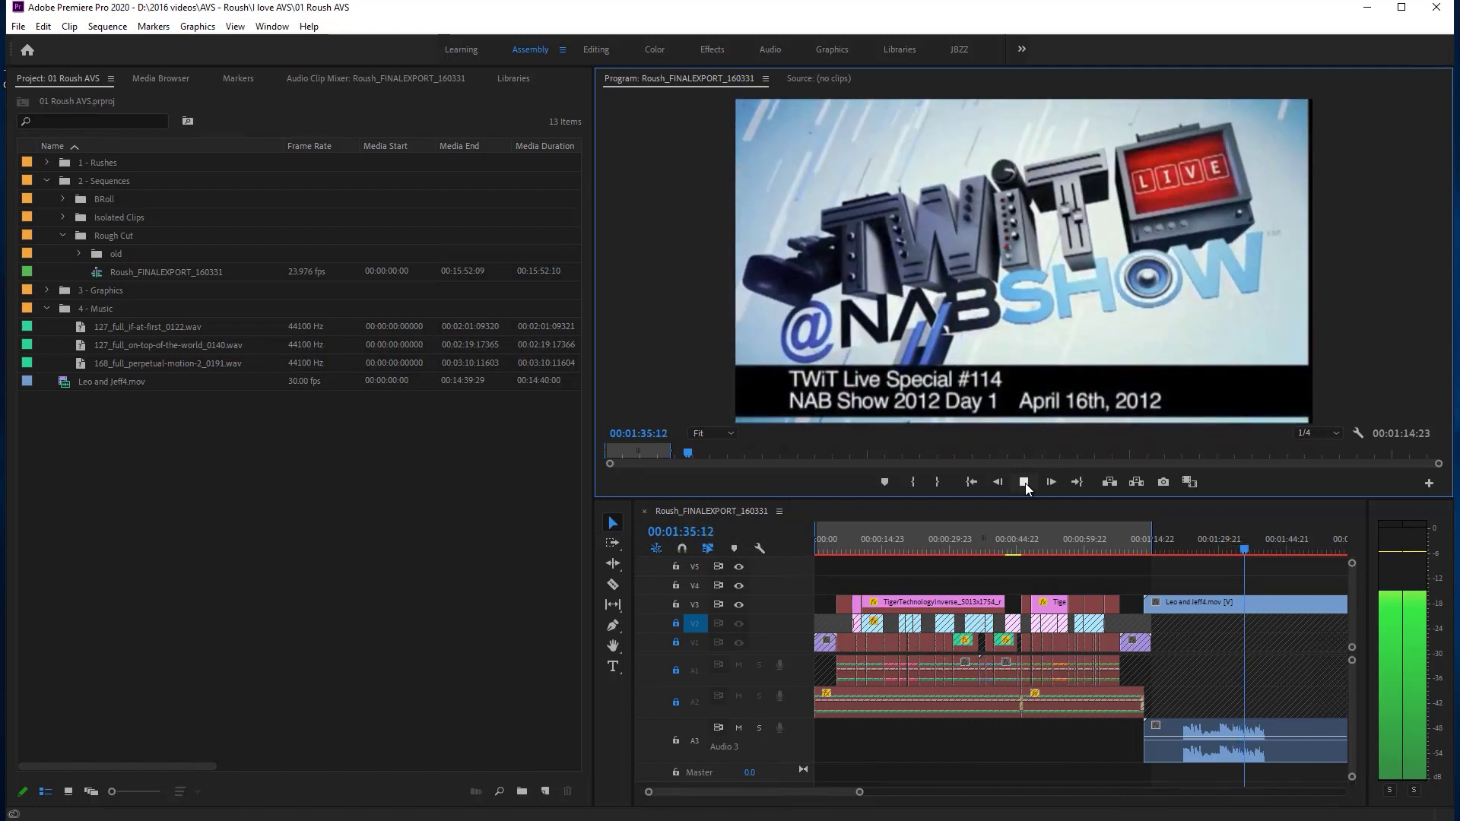
{"action": "left_click", "coordinate": [1025, 482]}
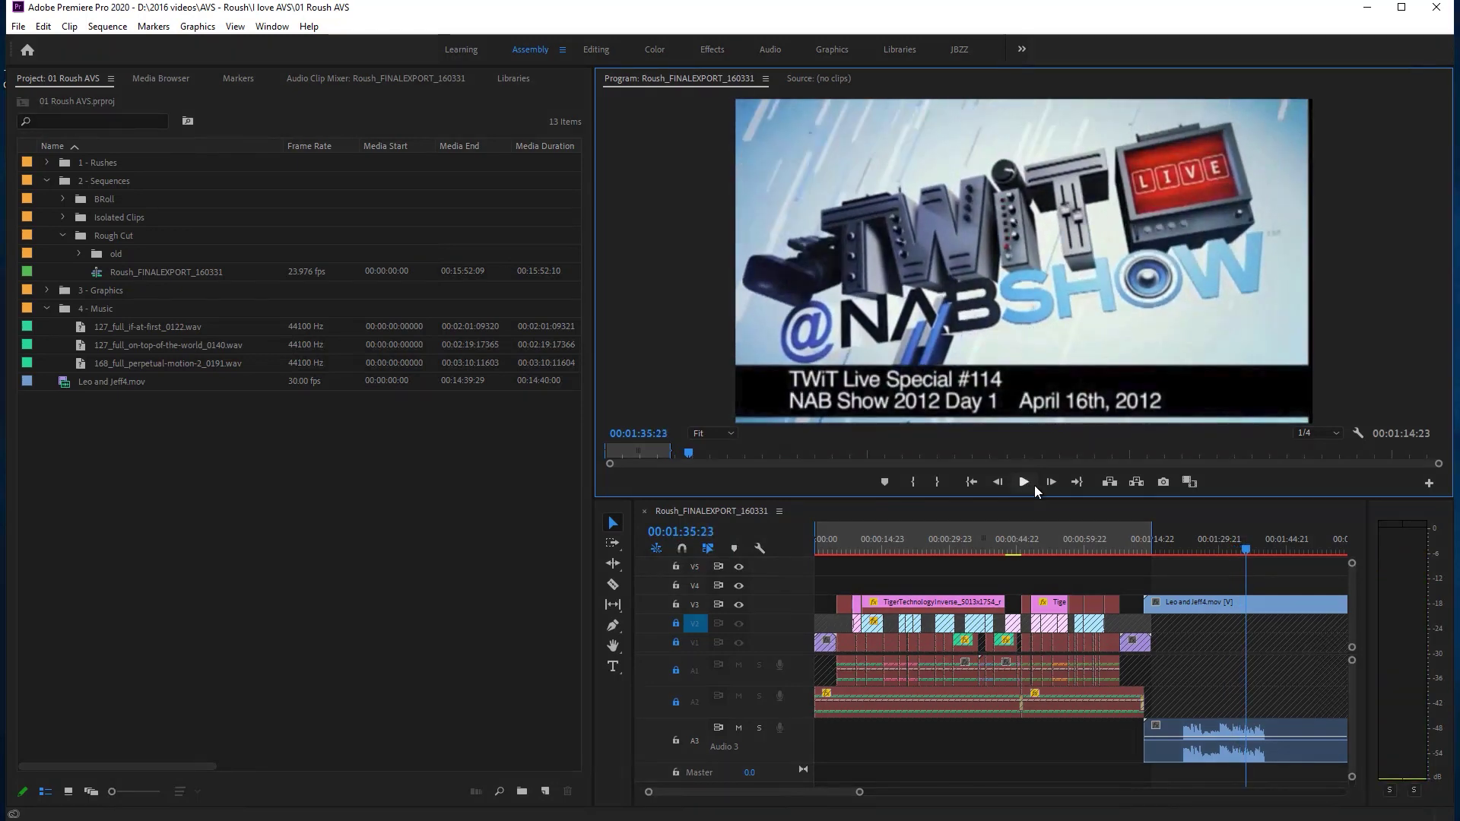